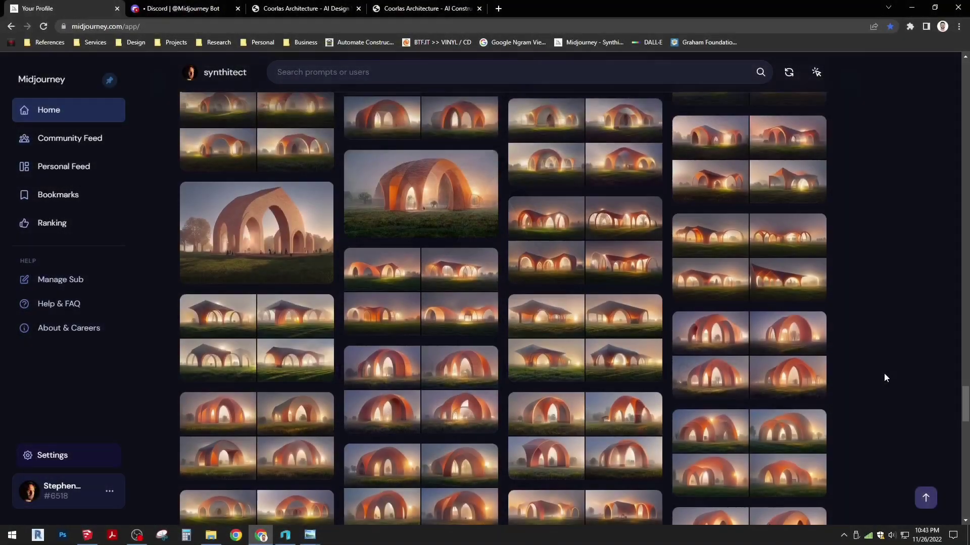
Scroll back up to the top of the Midjourney gallery.
scroll(884, 378, up, 2)
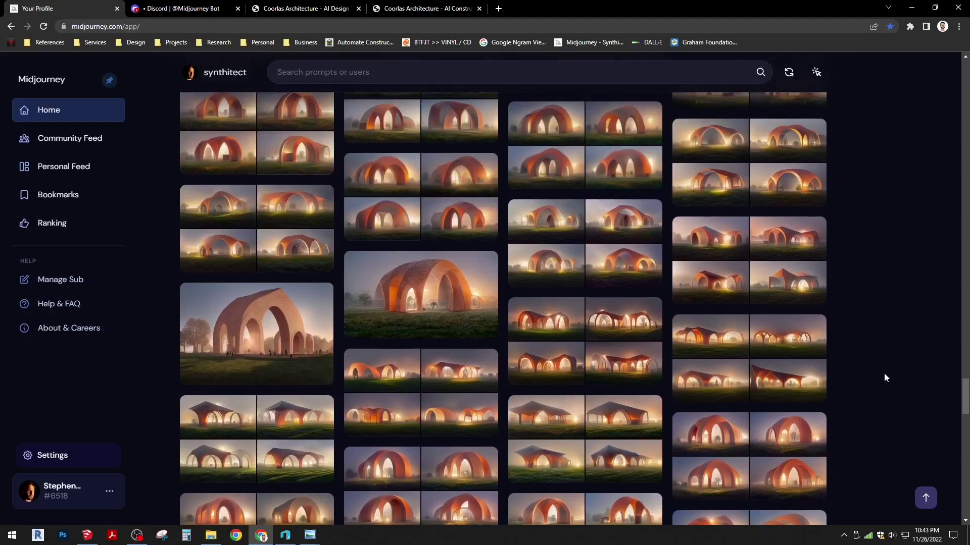
scroll(885, 378, up, 3)
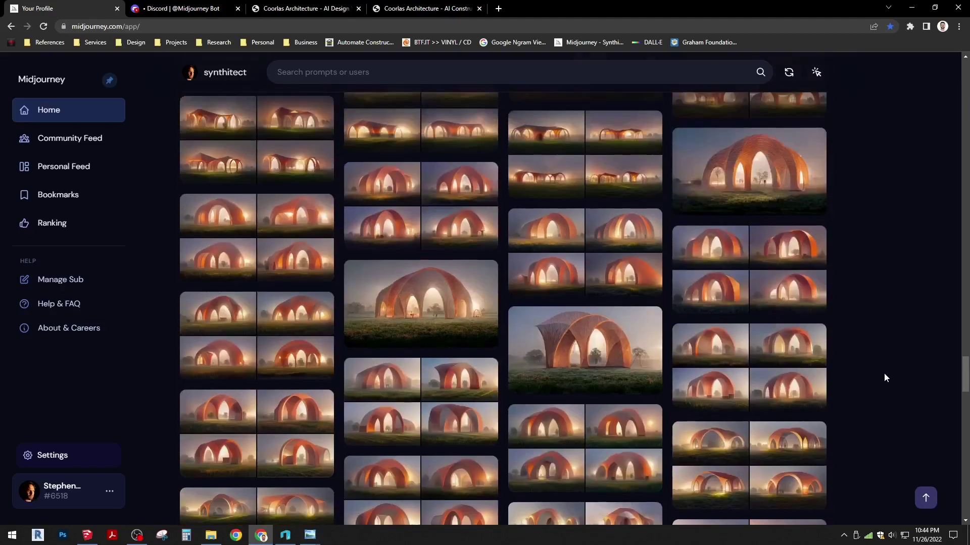
scroll(885, 378, up, 3)
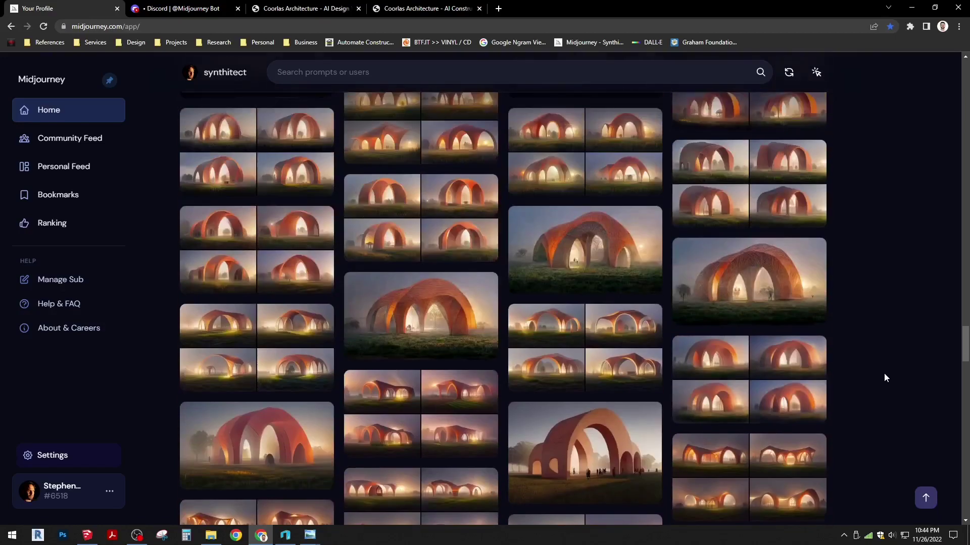
scroll(884, 378, up, 3)
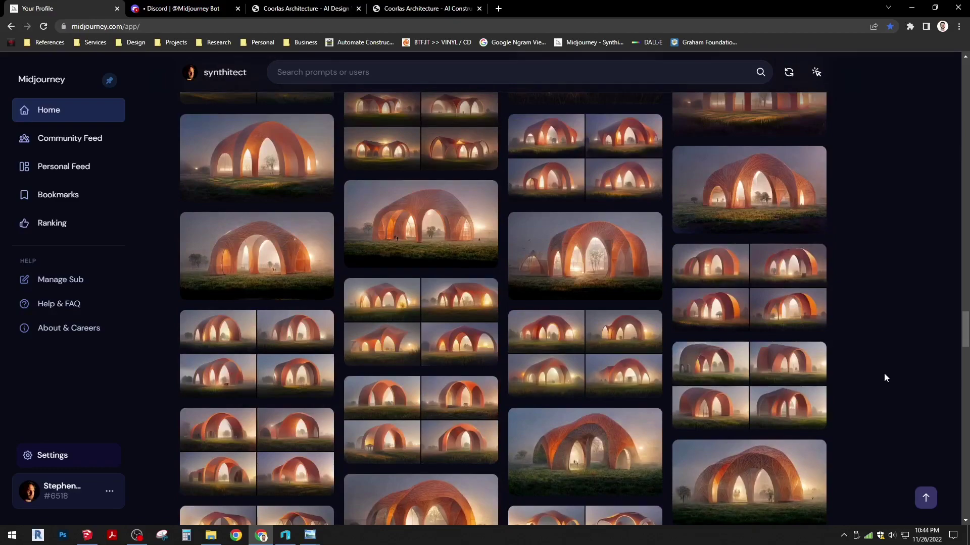
scroll(883, 378, up, 2)
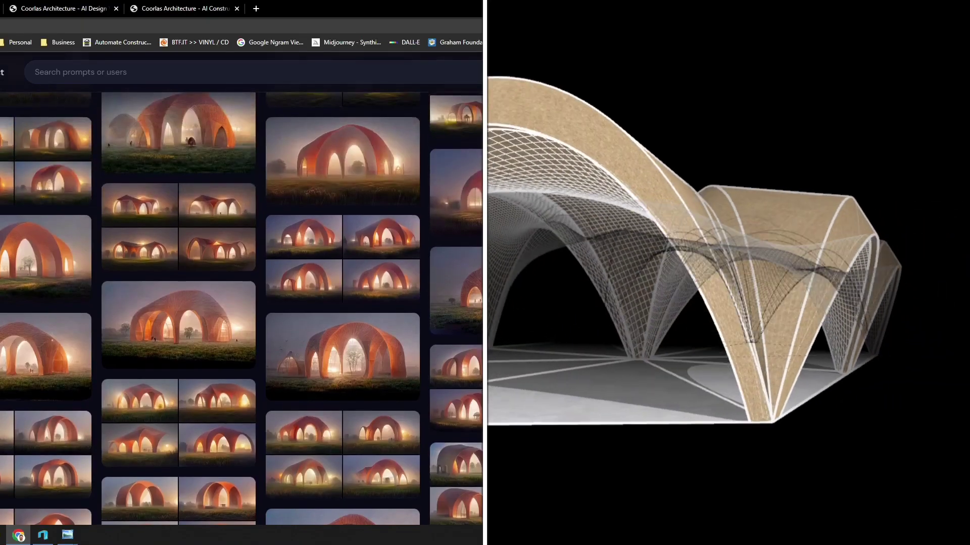
scroll(241, 308, up, 1)
scroll(241, 308, up, 1)
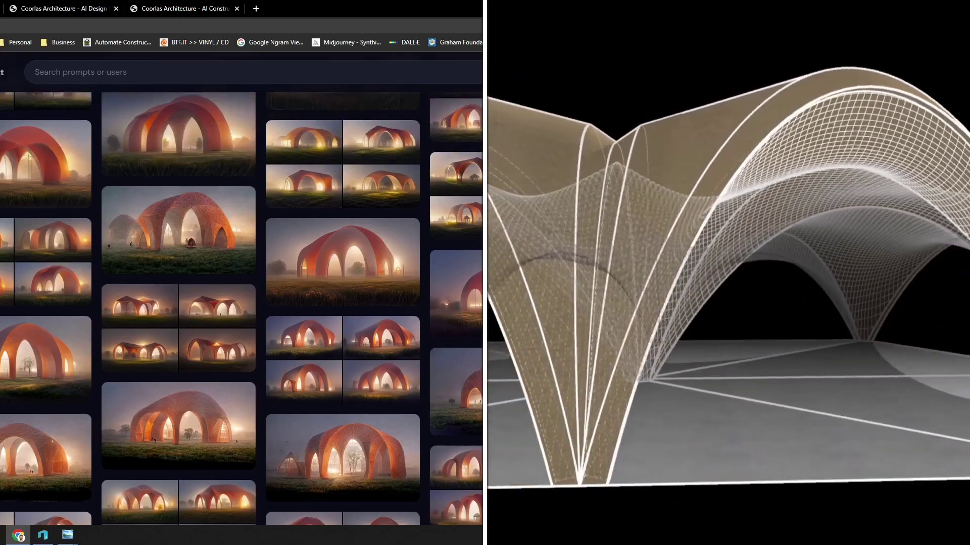
scroll(241, 308, up, 2)
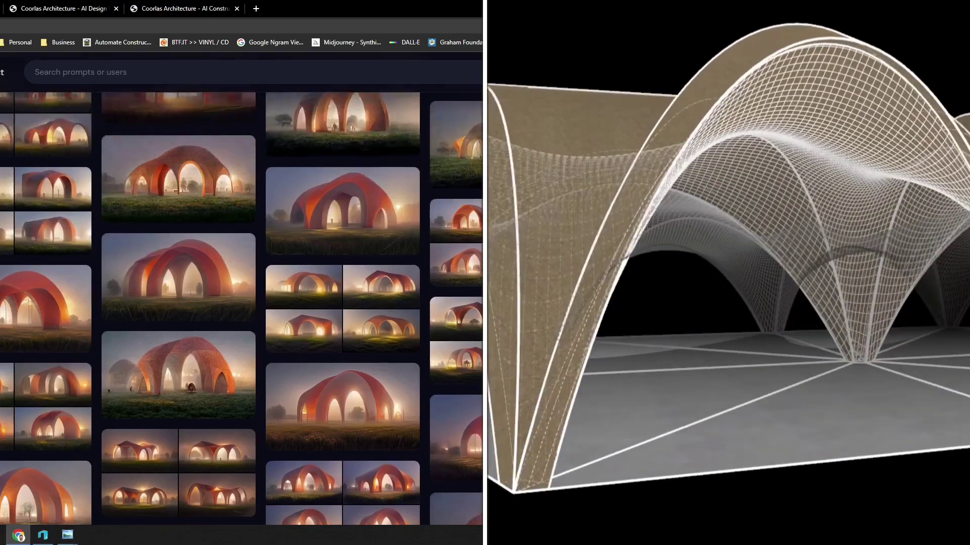
scroll(242, 308, up, 2)
scroll(241, 308, up, 2)
scroll(241, 308, up, 3)
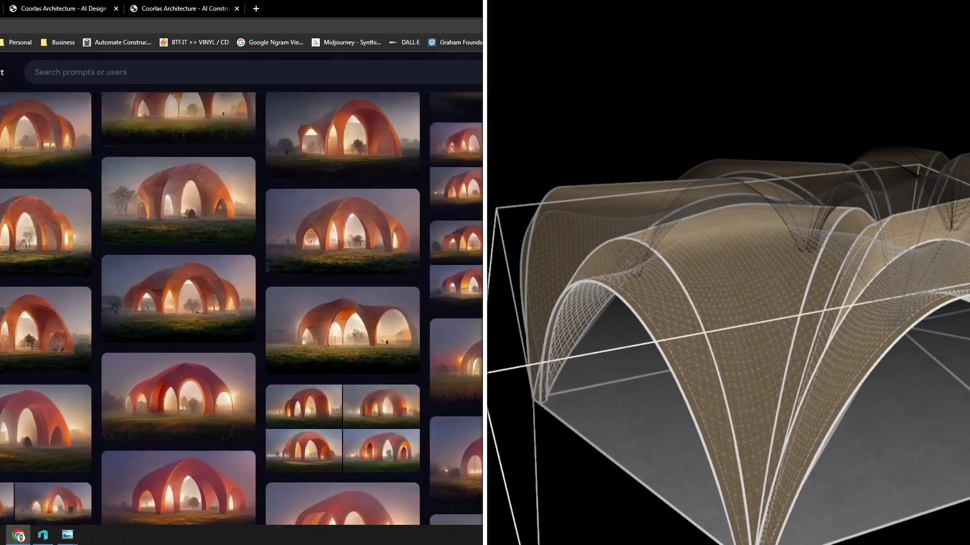
scroll(241, 308, up, 3)
scroll(241, 308, up, 2)
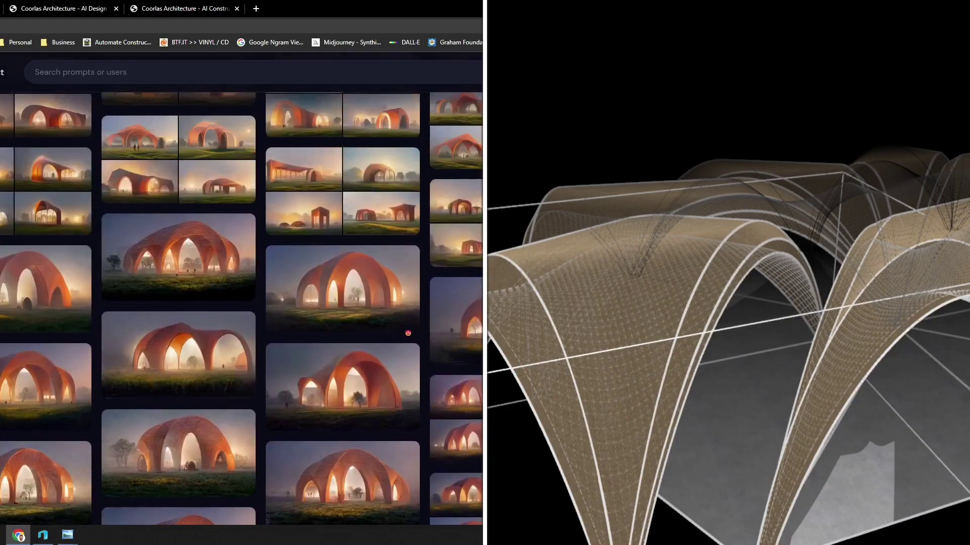
scroll(242, 308, up, 3)
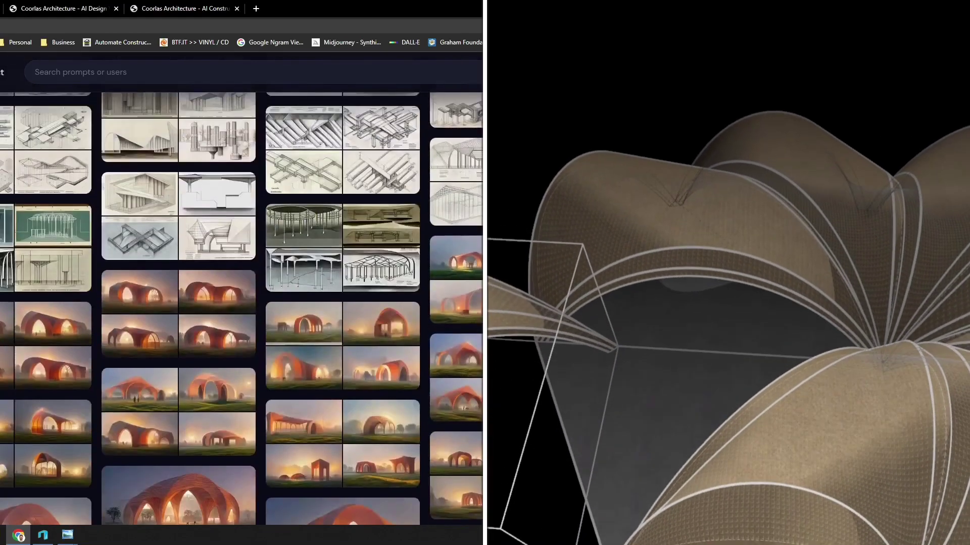
scroll(242, 308, up, 2)
scroll(242, 308, up, 5)
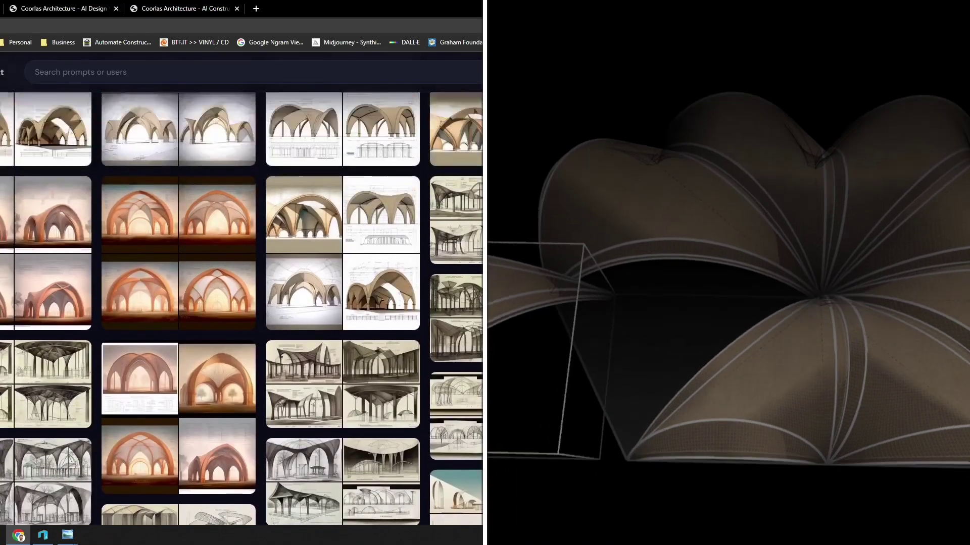
scroll(242, 308, up, 3)
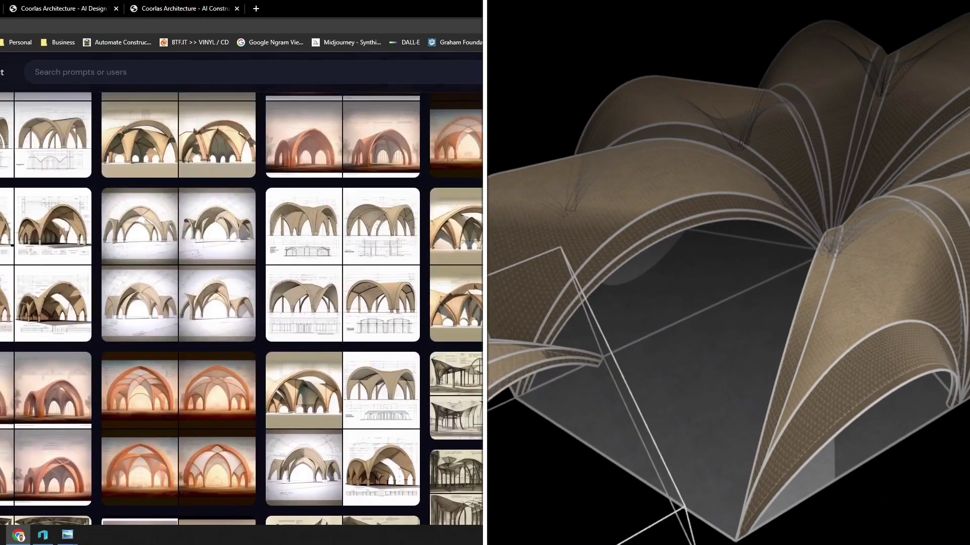
scroll(242, 308, up, 2)
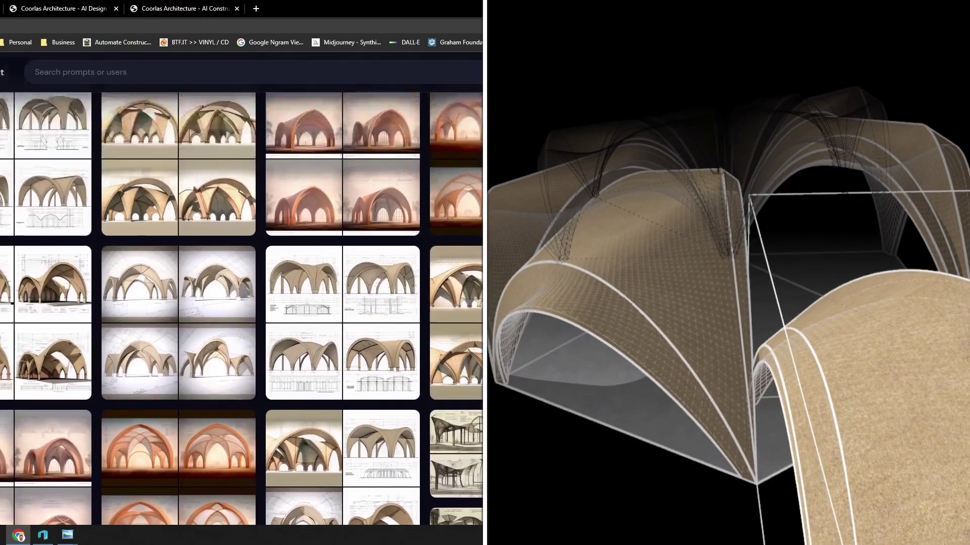
scroll(241, 309, up, 5)
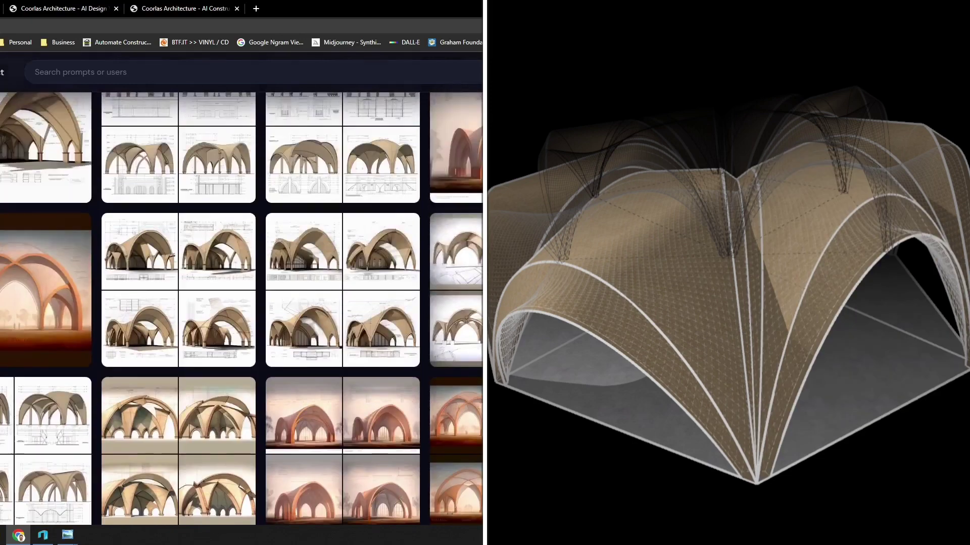
scroll(241, 308, up, 2)
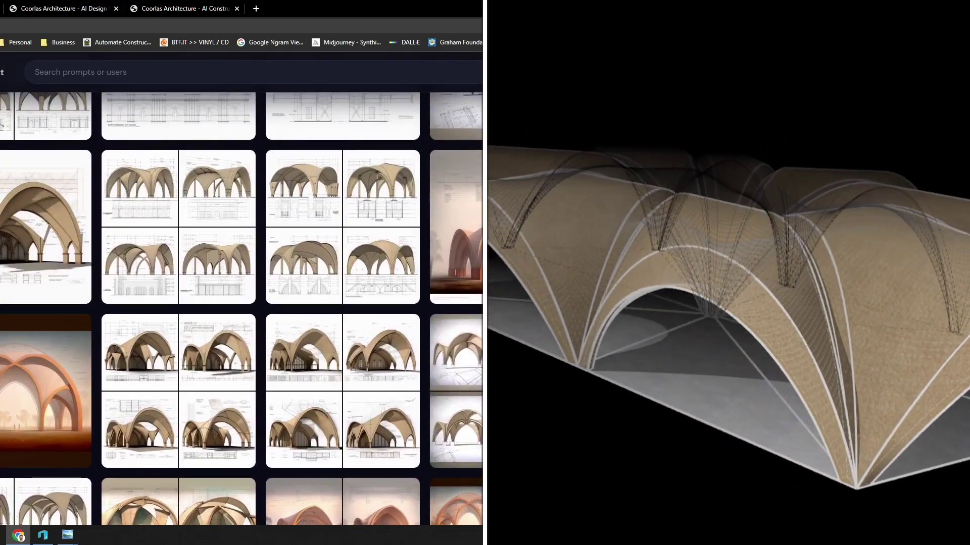
scroll(241, 309, up, 3)
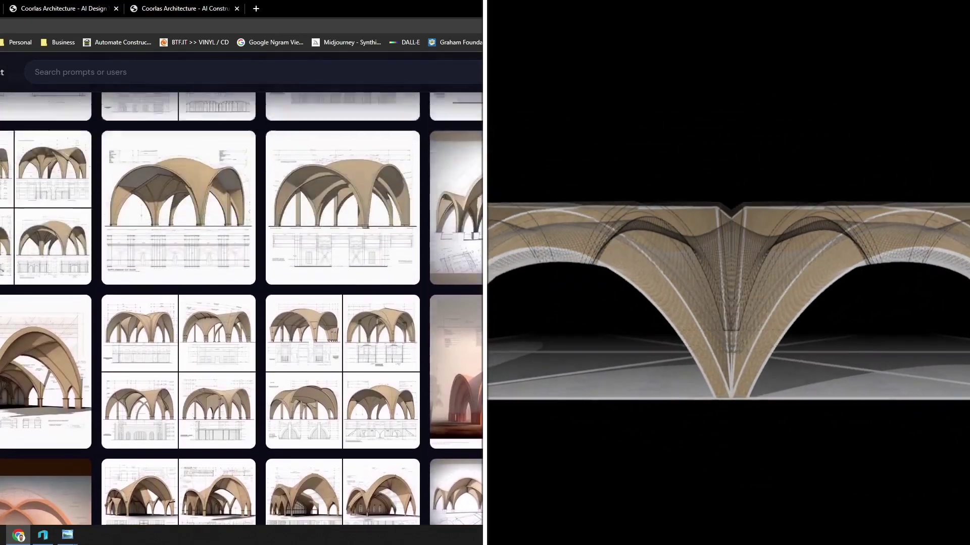
scroll(241, 308, up, 4)
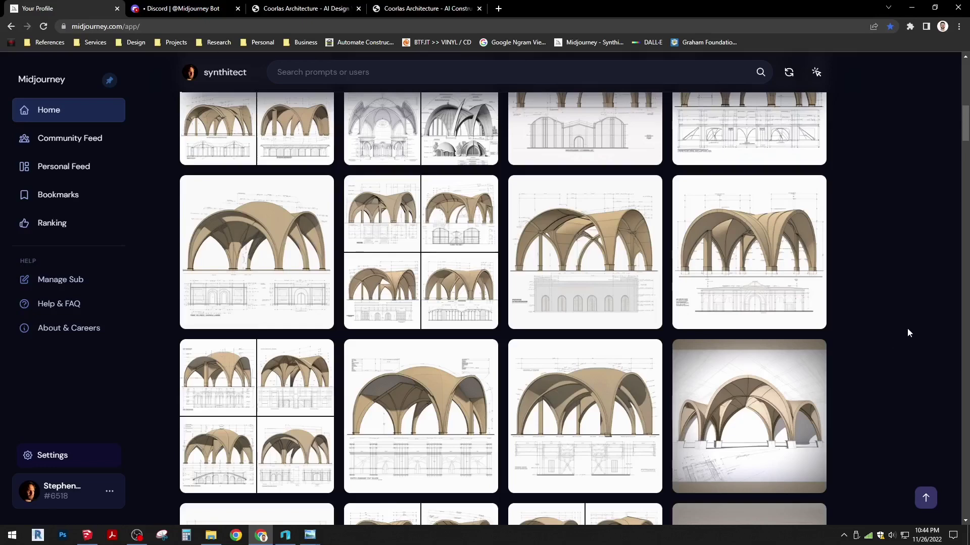
scroll(908, 333, up, 4)
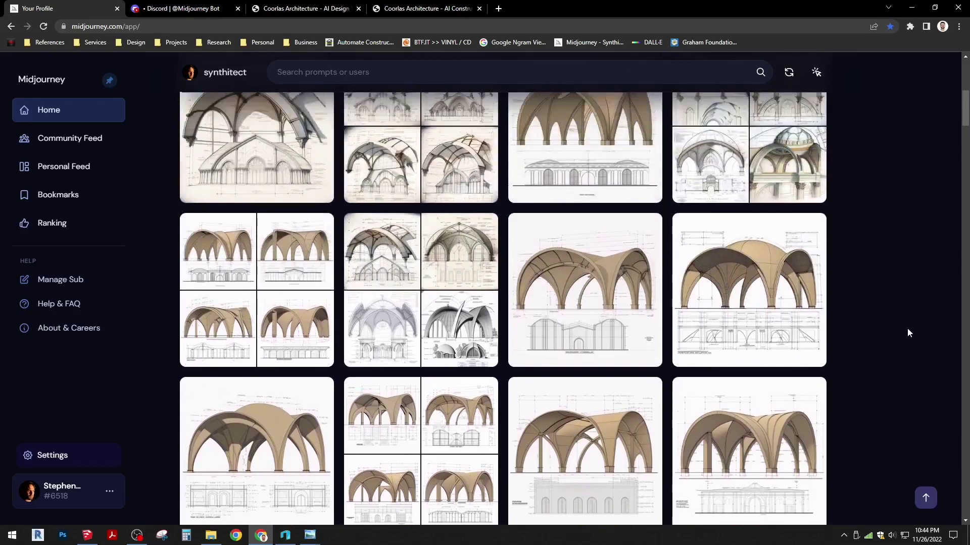
scroll(907, 333, up, 2)
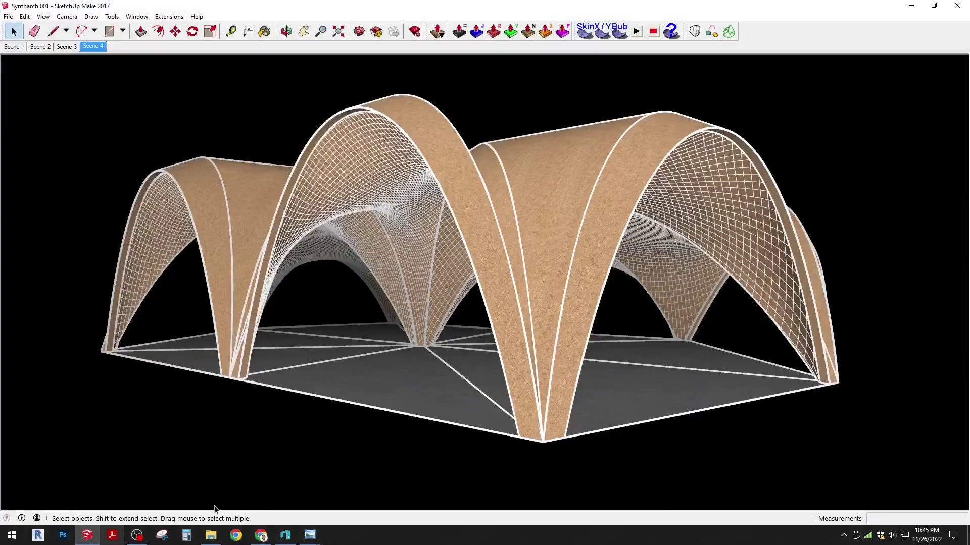
Move one vault module out of the cluster, further to the left.
drag(655, 415, 641, 391)
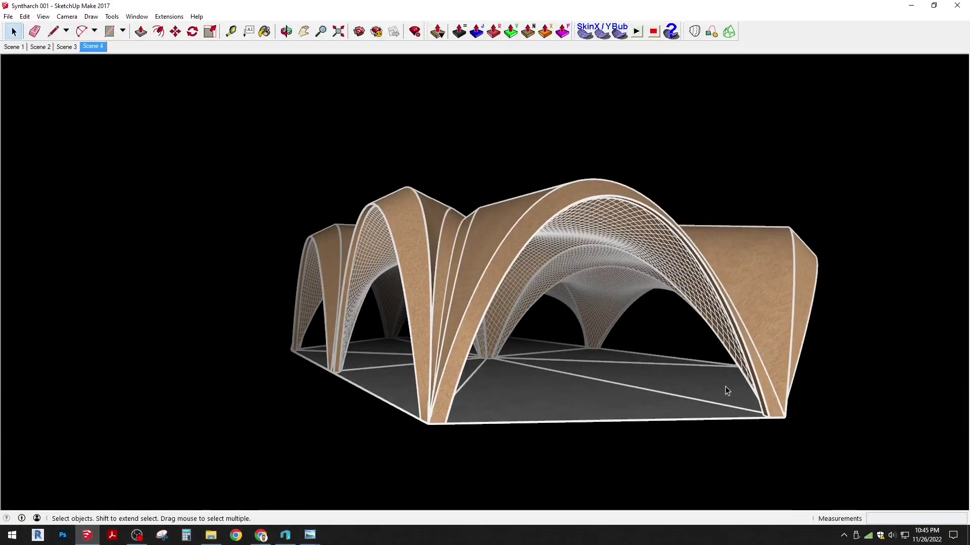
drag(725, 386, 364, 393)
drag(762, 395, 494, 353)
click(430, 339)
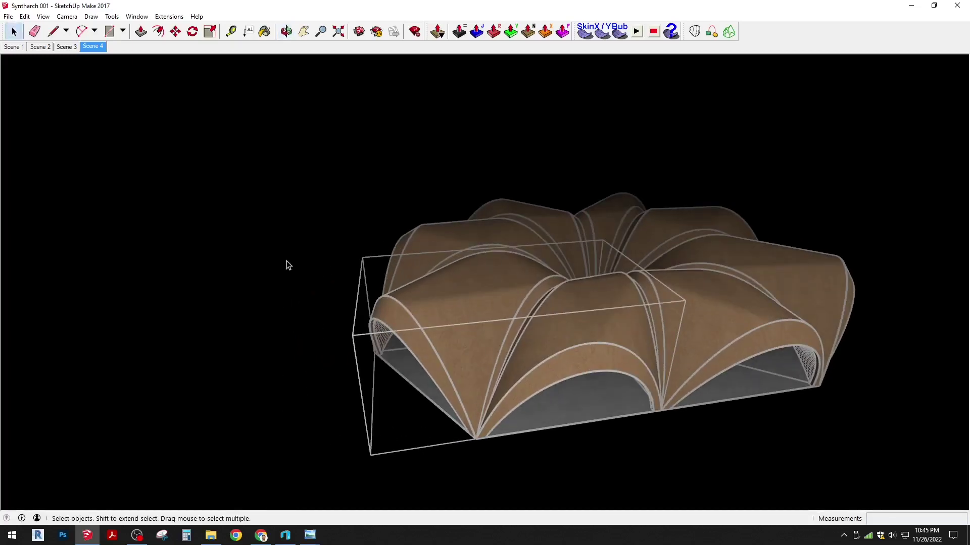
click(174, 34)
click(379, 427)
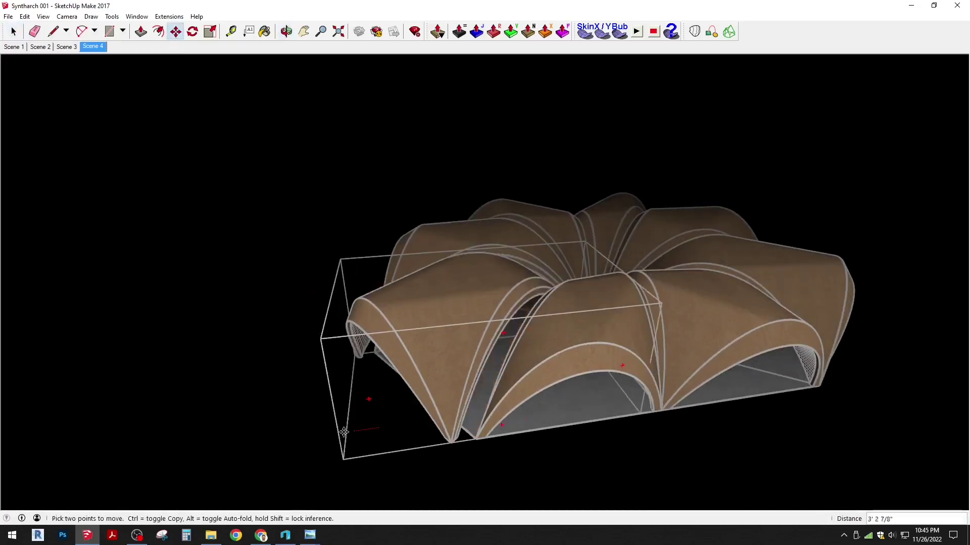
click(276, 442)
Orbit around the rearranged vault model and bring the browser with the pavilion render forward.
drag(512, 408, 480, 444)
key(m)
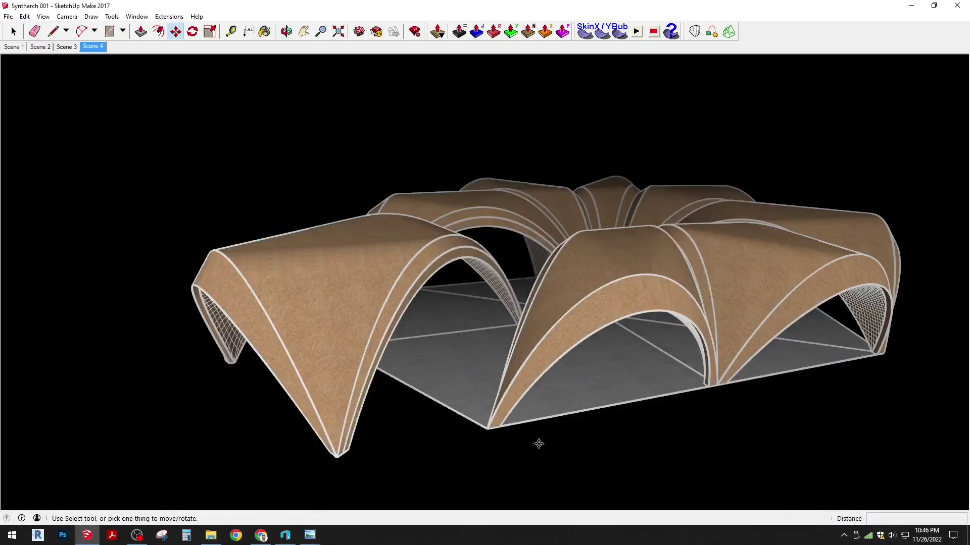
drag(538, 443, 601, 284)
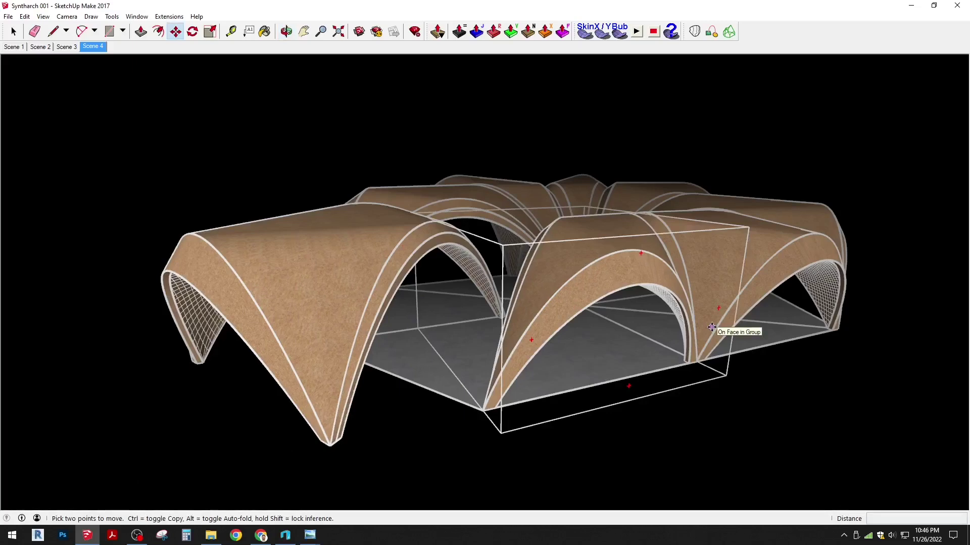
click(263, 536)
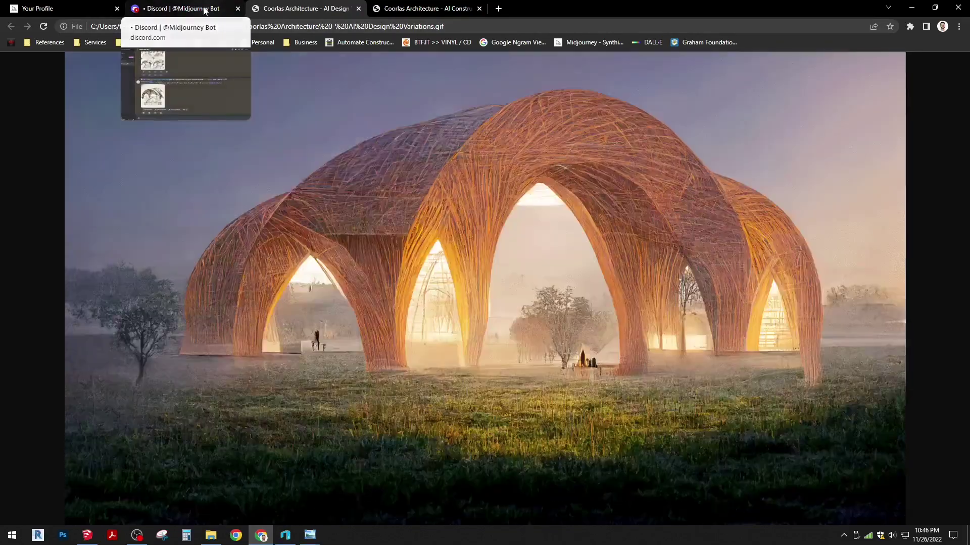
click(205, 9)
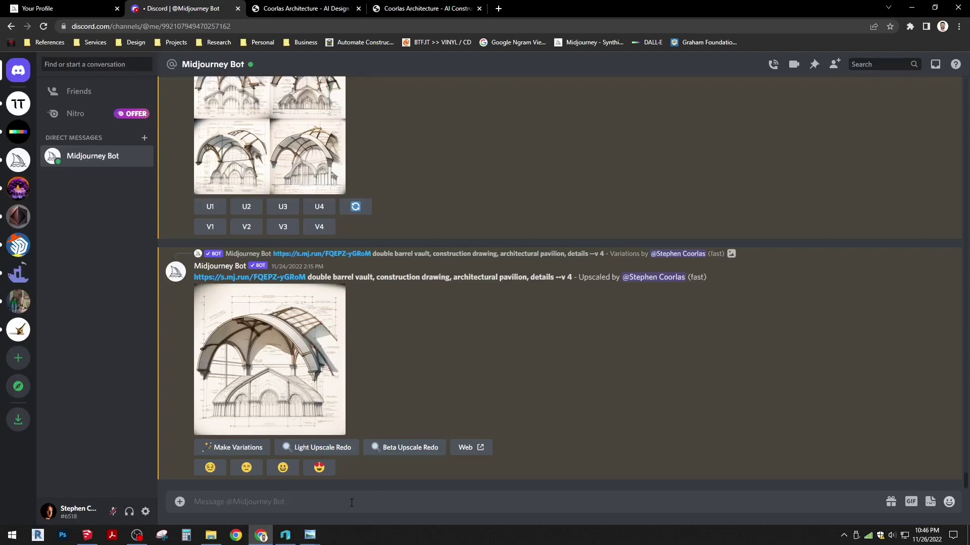
Select the vault prompt text, then attach Diagram 08B from the Desktop's 3D Print Pavilion folder.
drag(308, 277, 569, 277)
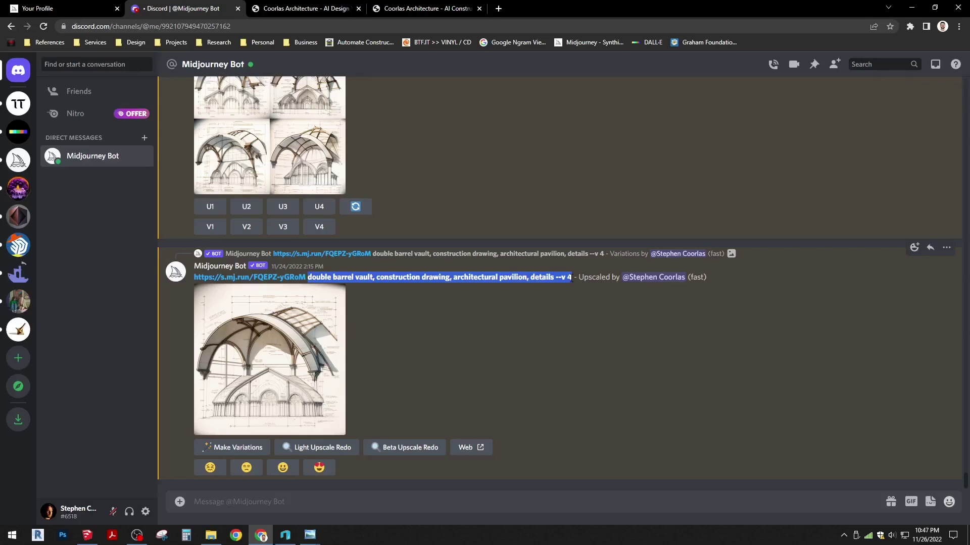
click(179, 504)
click(225, 470)
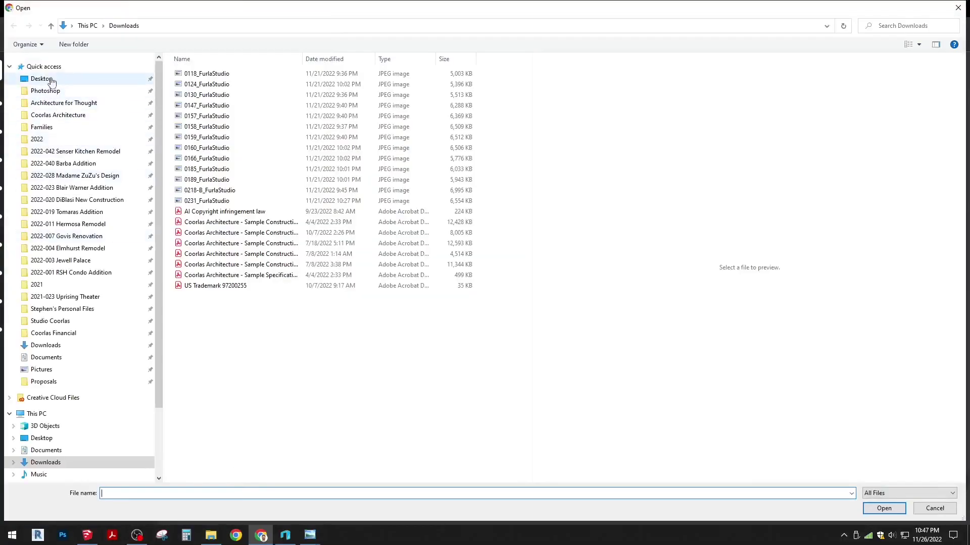
click(52, 80)
double_click(240, 104)
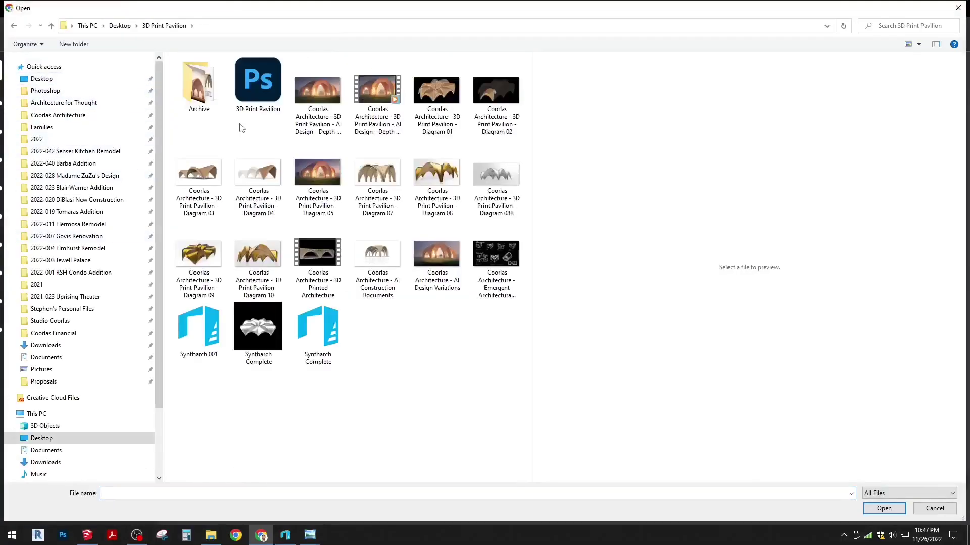
click(500, 182)
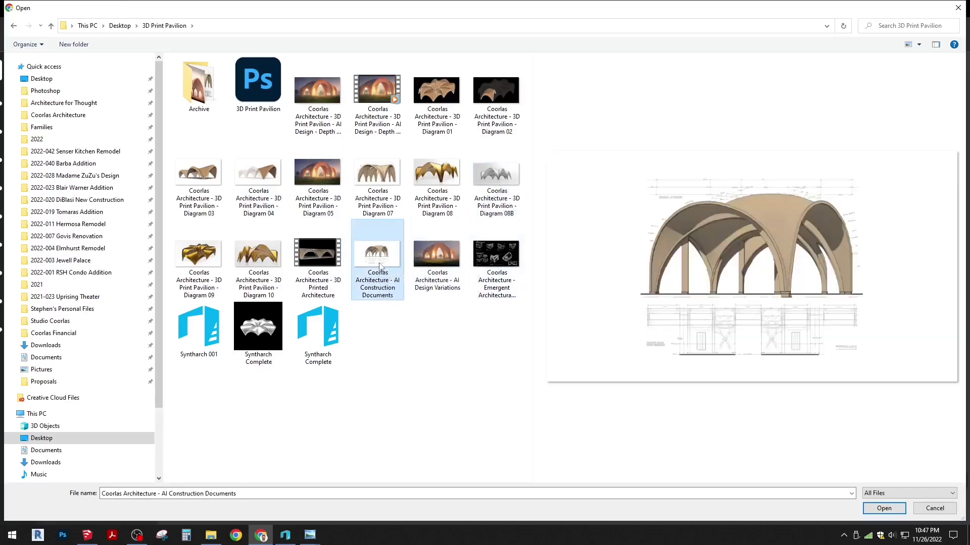
click(491, 175)
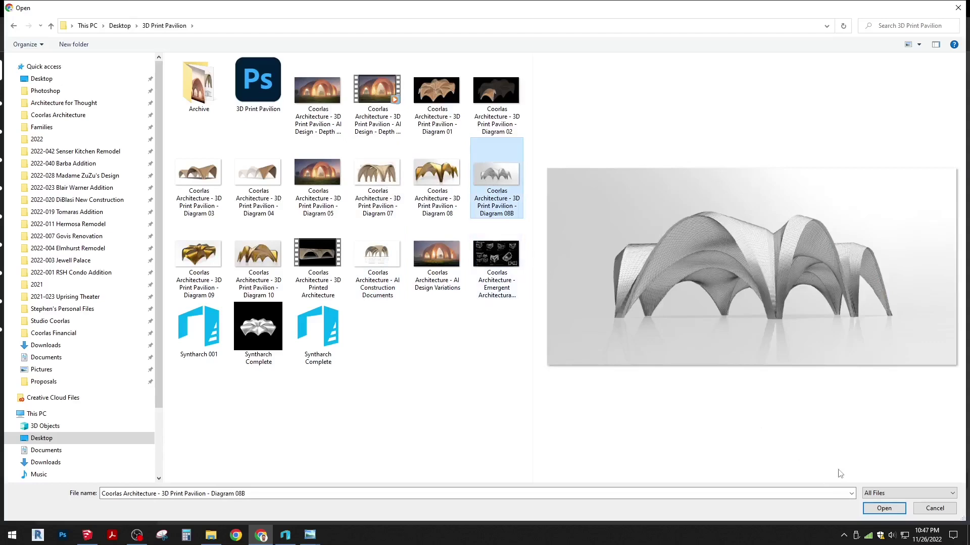
click(883, 508)
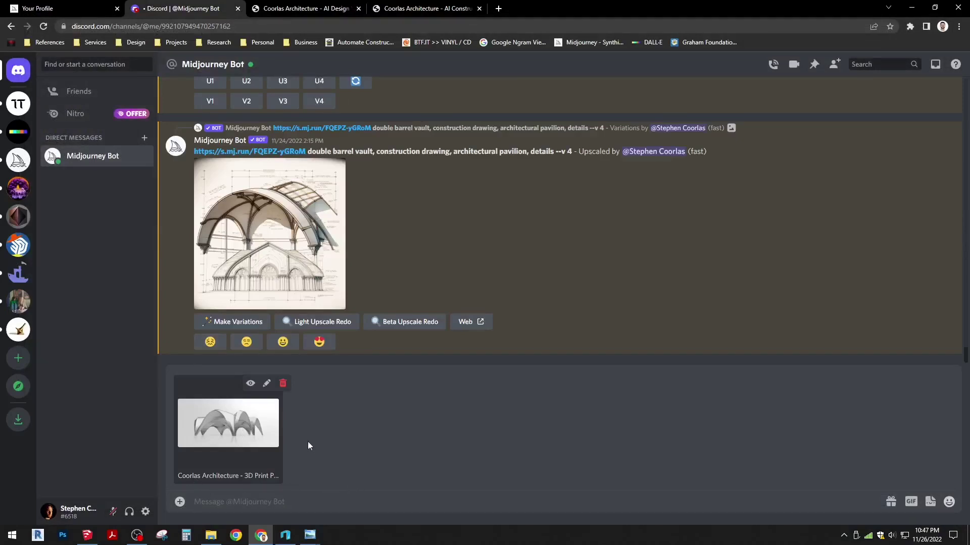
Send the Diagram 08B render to the bot and open its full-size original in a new tab.
key(Return)
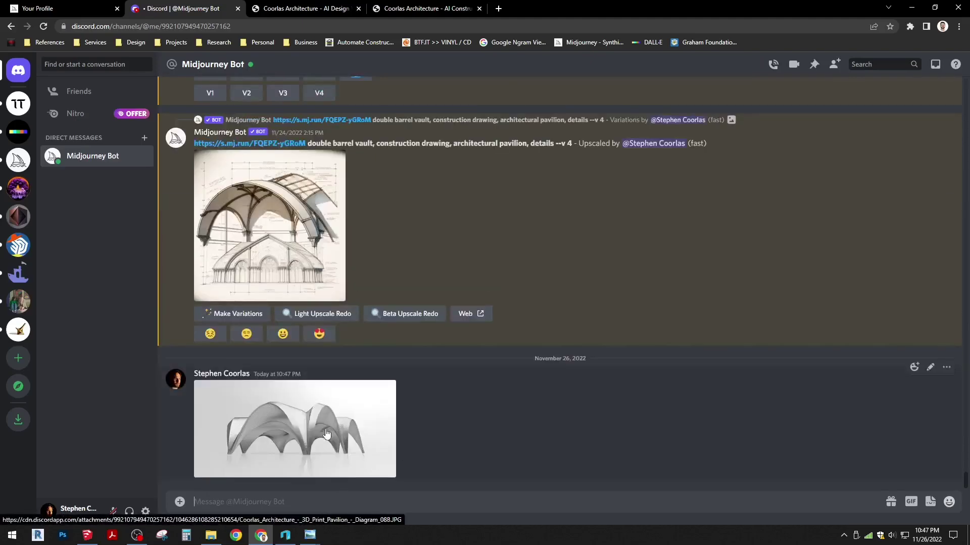
click(326, 433)
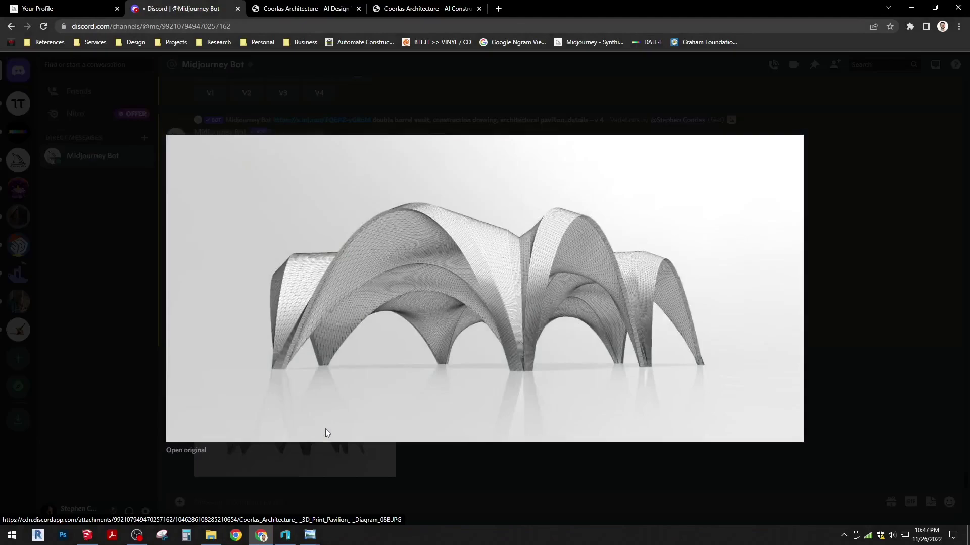
click(200, 451)
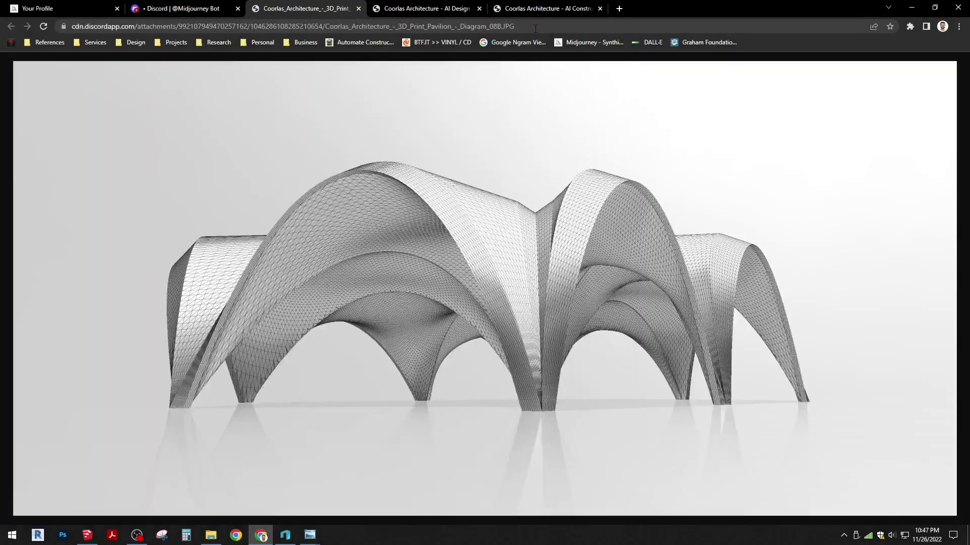
Select the original image's URL, then return to the Discord chat and close the preview.
click(535, 28)
key(ctrl+c)
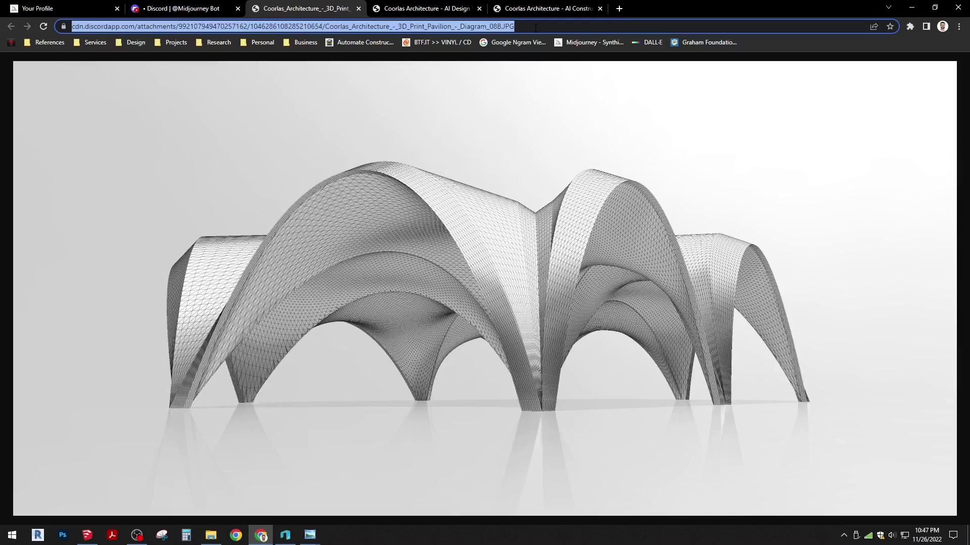
click(177, 10)
click(501, 482)
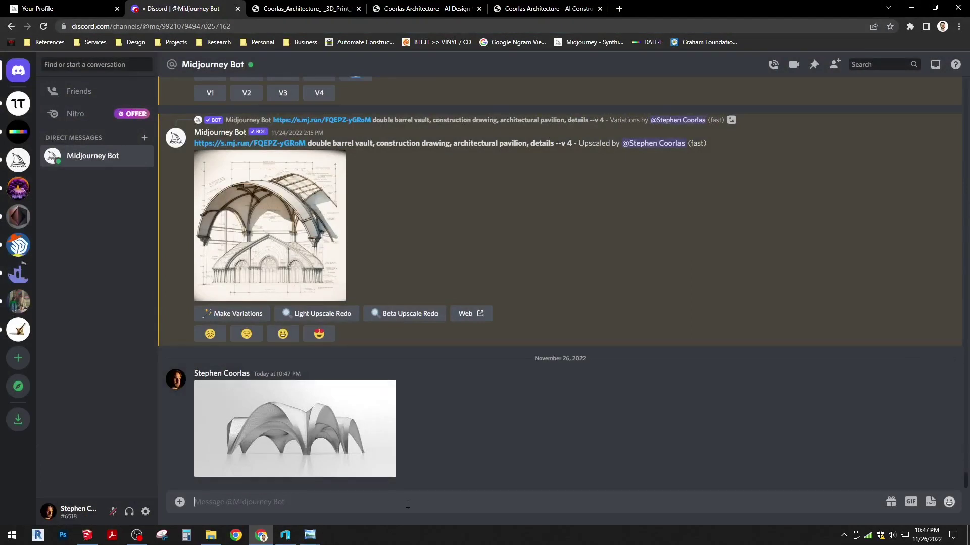
Start an /imagine prompt containing the pasted render link.
text(/)
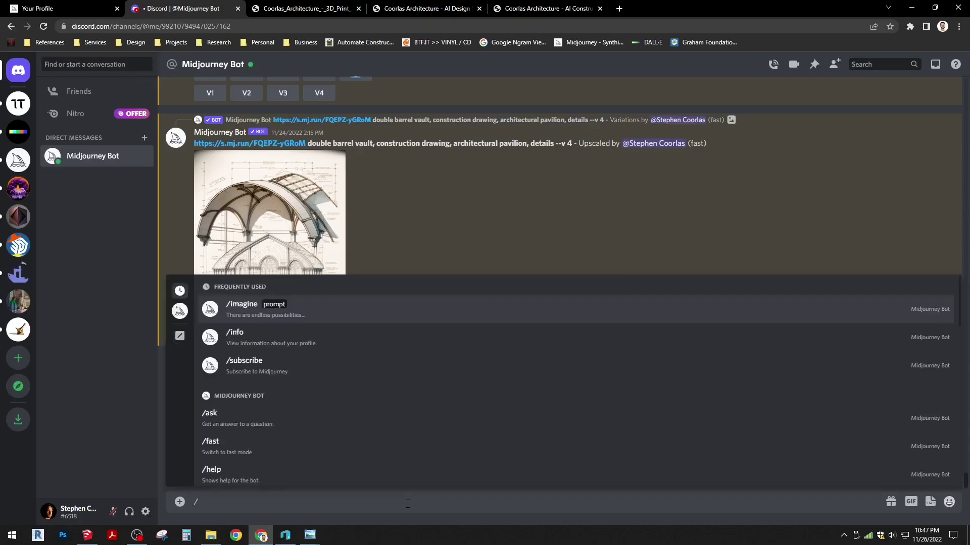
key(Tab)
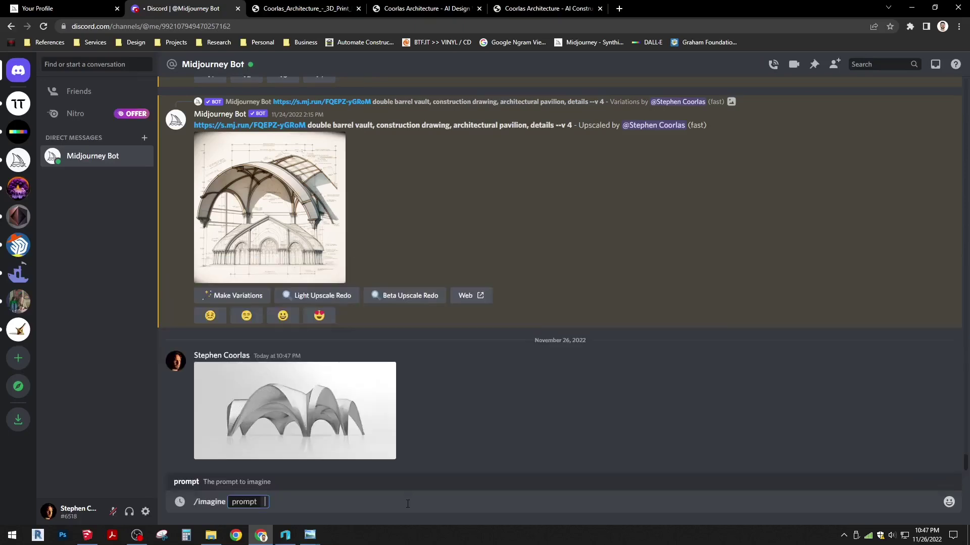
key(ctrl+v)
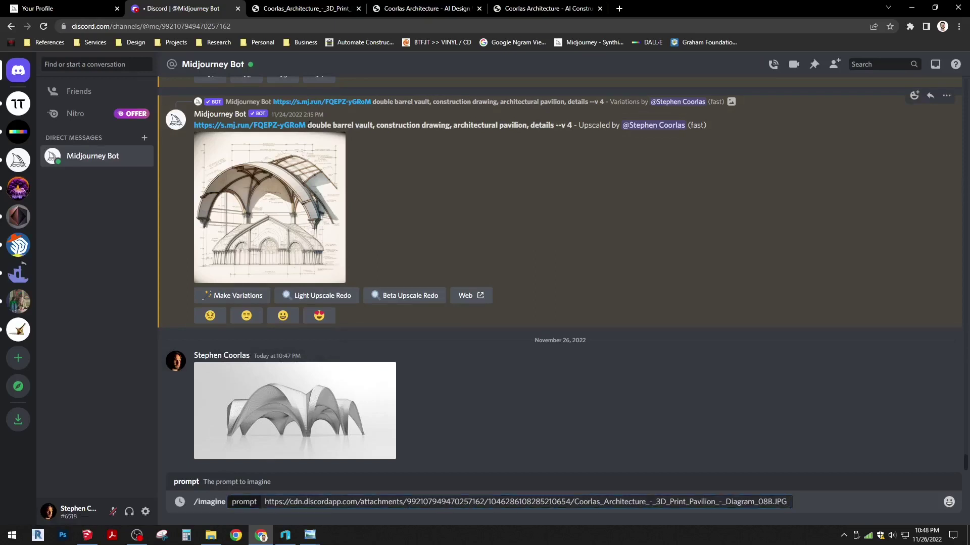
Append the earlier double barrel vault prompt text and submit the image-plus-text job.
drag(308, 125, 573, 126)
key(ctrl+c)
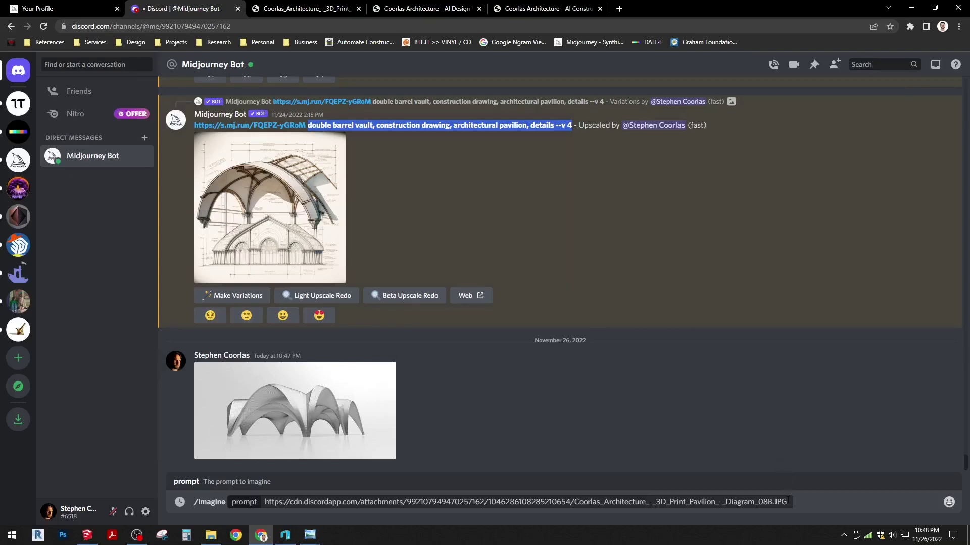
click(809, 500)
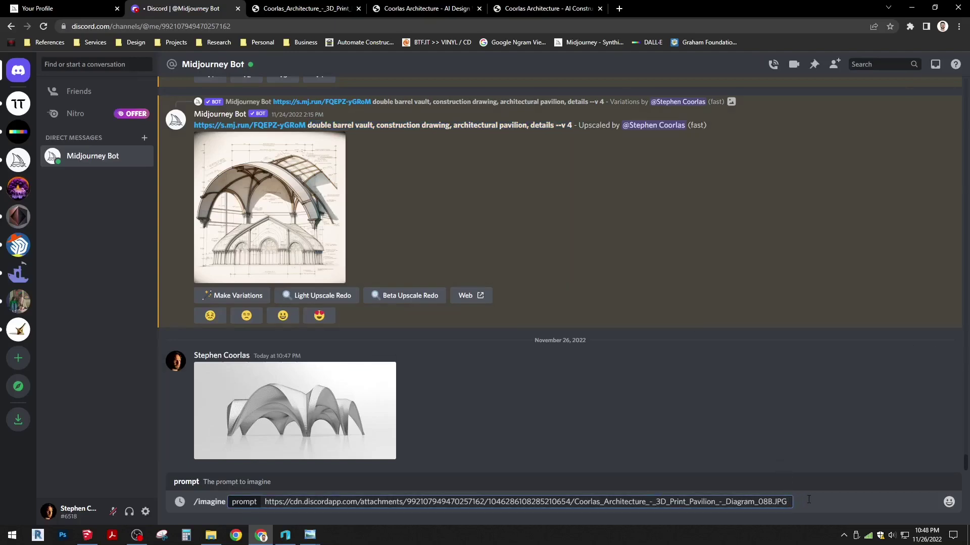
key(ctrl+v)
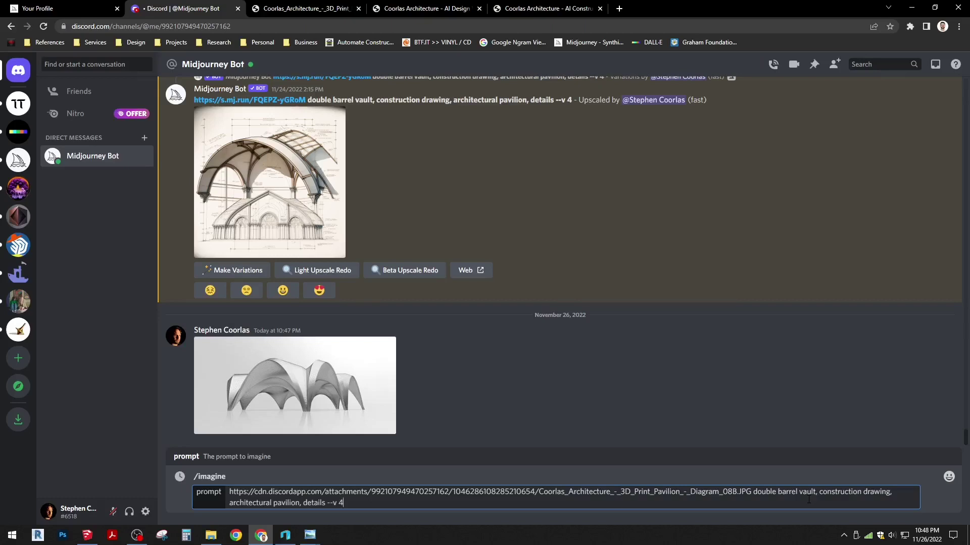
key(Return)
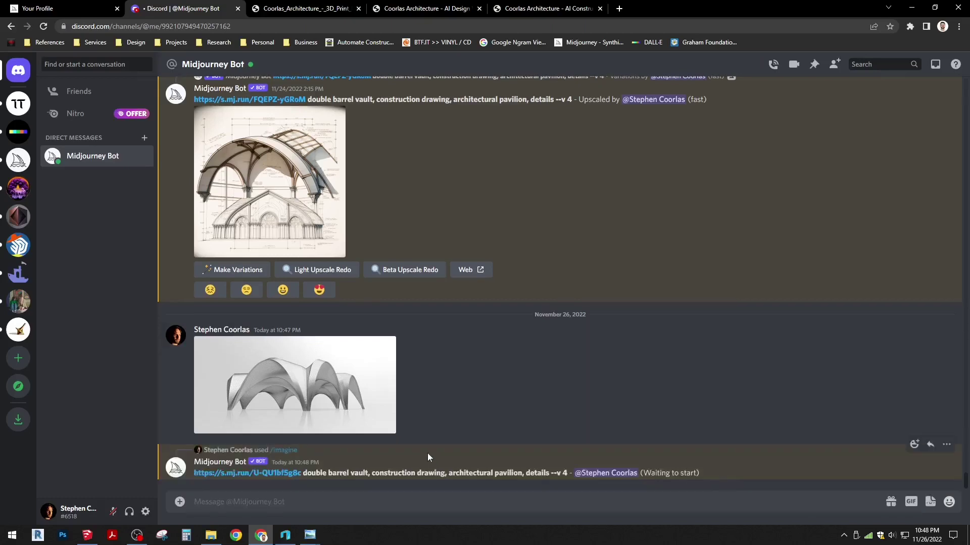
click(286, 537)
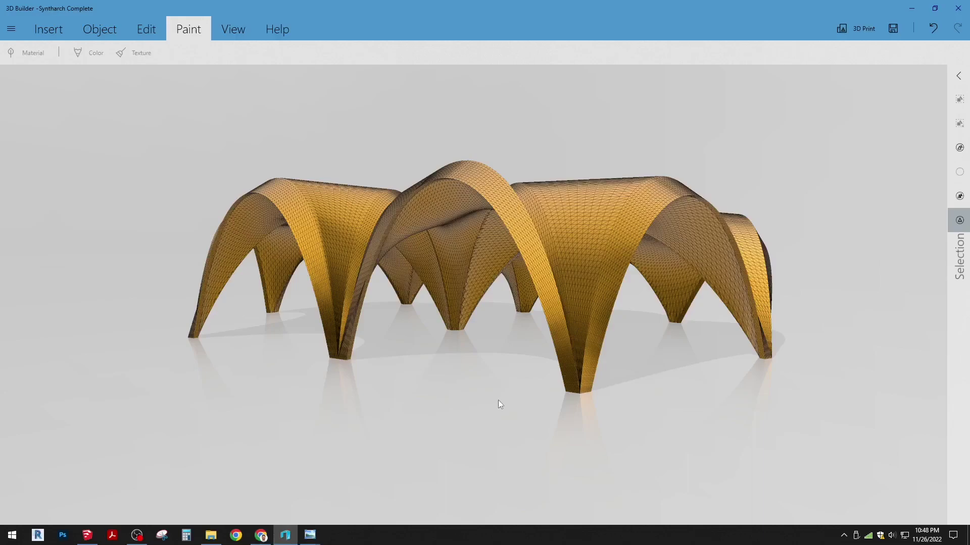
Bring SketchUp forward, orbit around the vaulted pavilion module, and pick the Select tool.
click(87, 536)
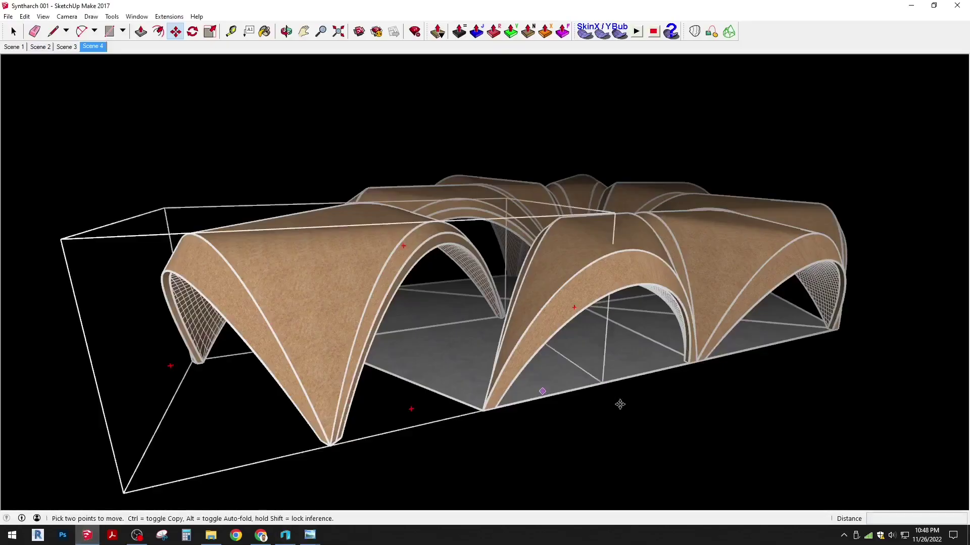
drag(623, 396, 553, 313)
drag(311, 301, 439, 264)
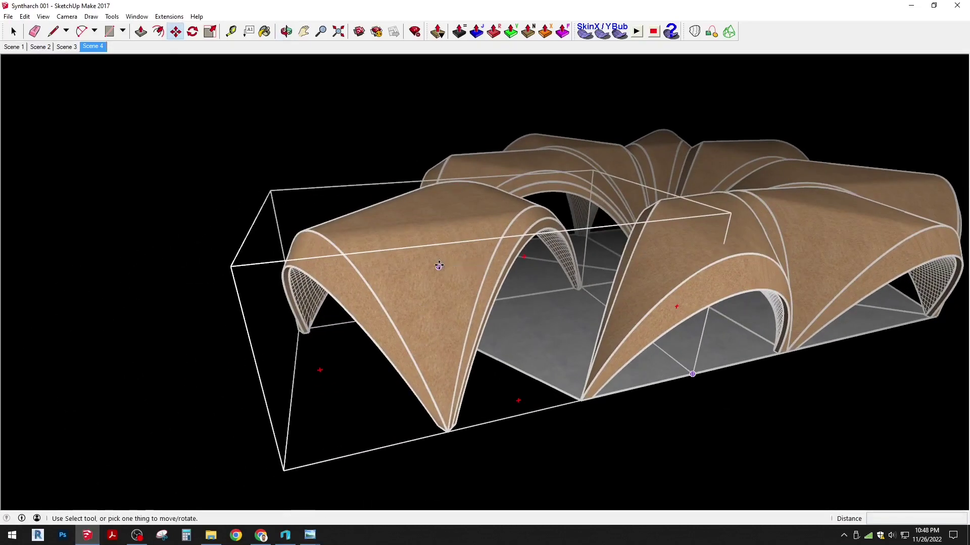
click(13, 31)
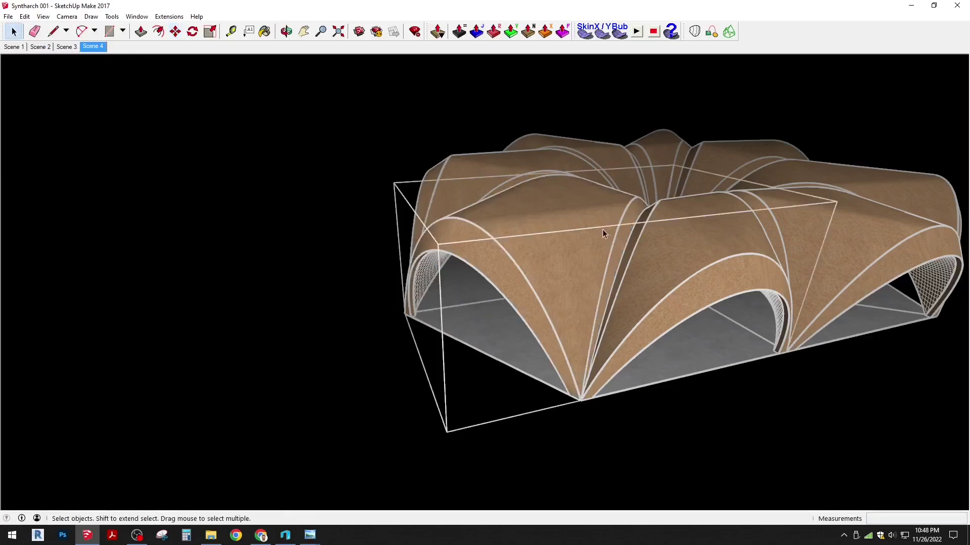
Export the selected vault module as an ASCII STL in feet, overwriting Syntharch 001 in 3D Print Pavilion.
click(7, 17)
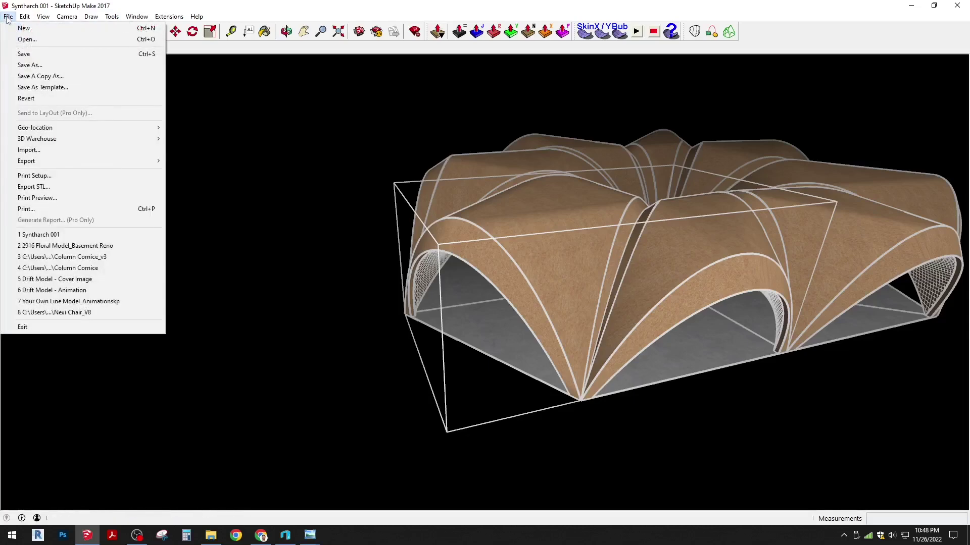
click(71, 188)
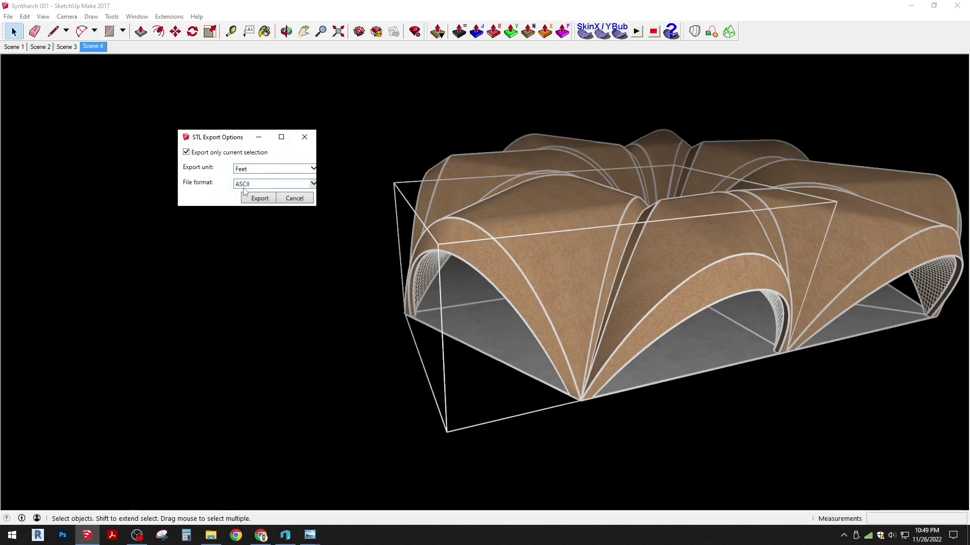
click(257, 198)
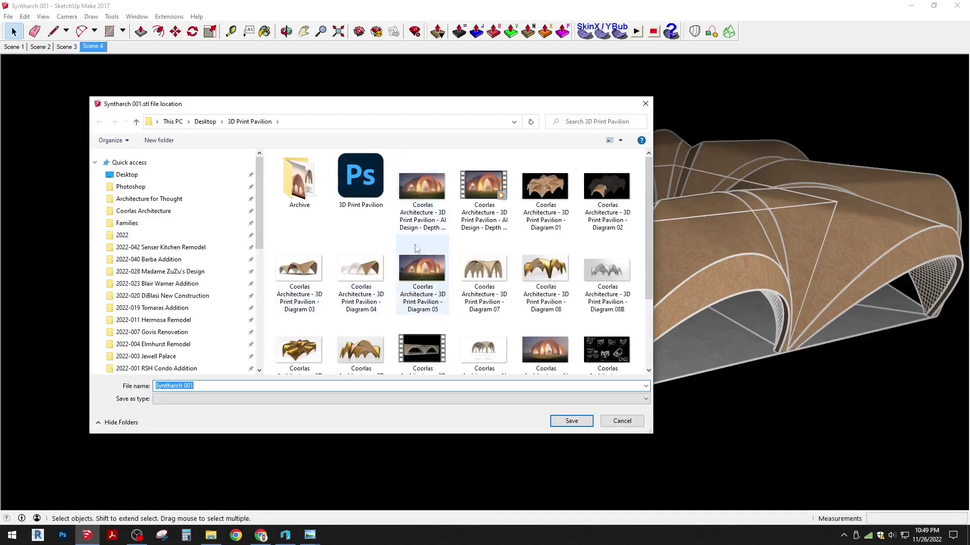
scroll(410, 252, down, 2)
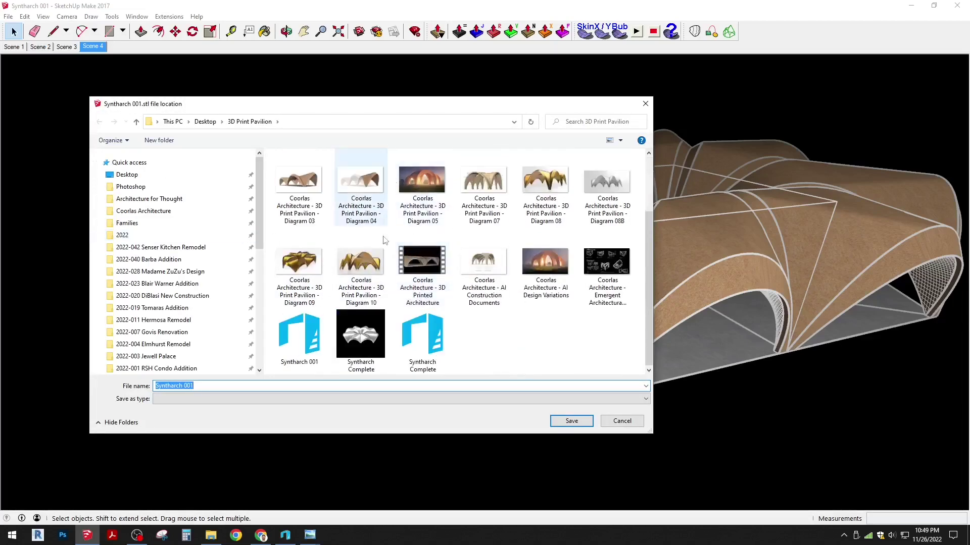
click(304, 345)
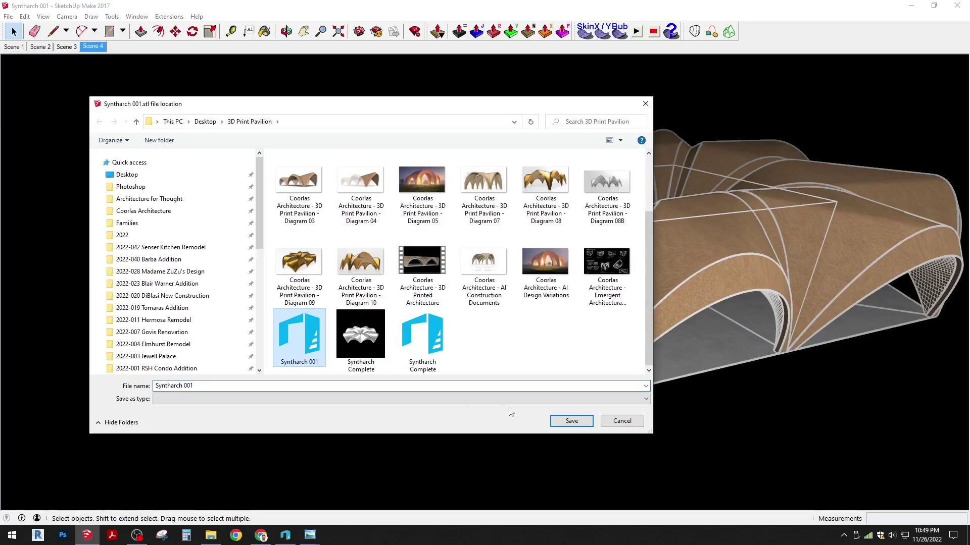
click(572, 421)
click(520, 269)
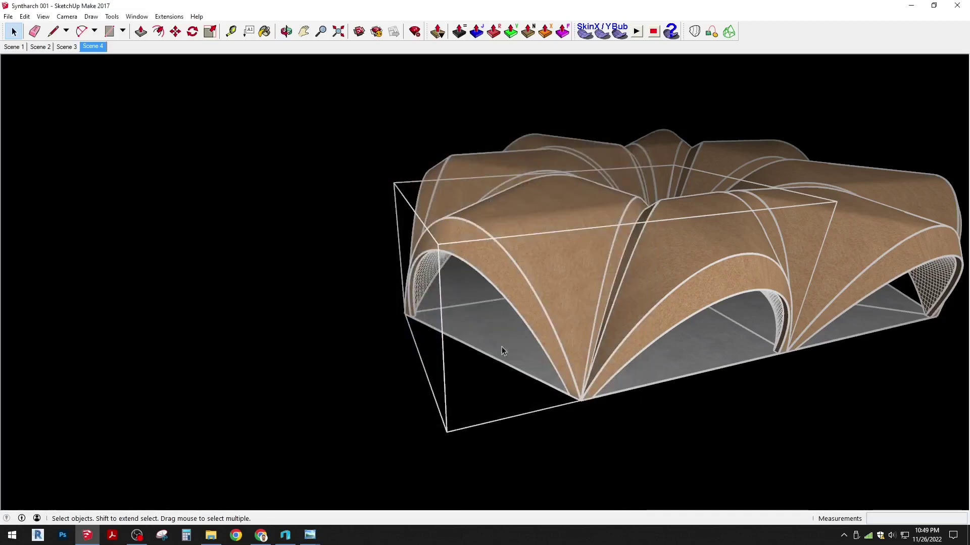
Open the Syntharch 001 STL in 3D Builder and import it with centimetre units.
click(212, 536)
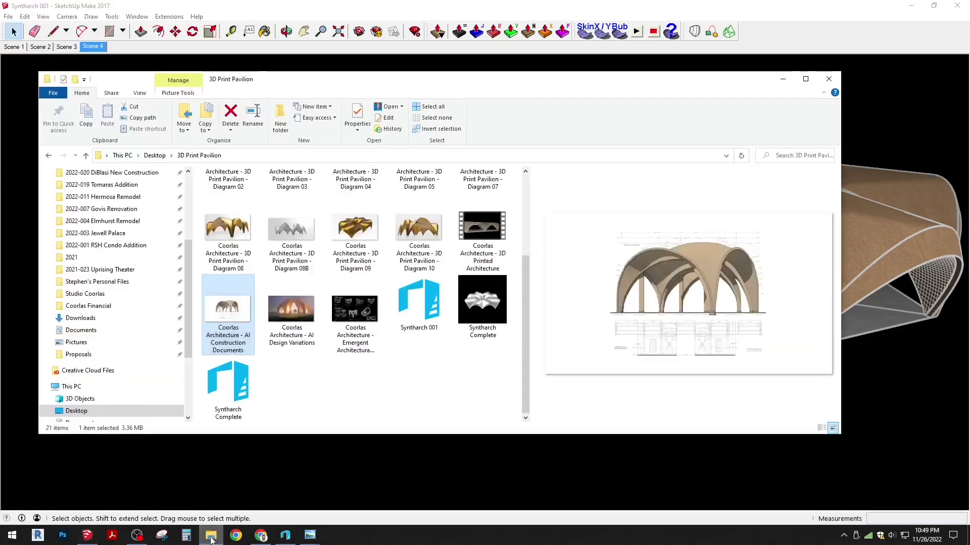
click(424, 301)
double_click(421, 307)
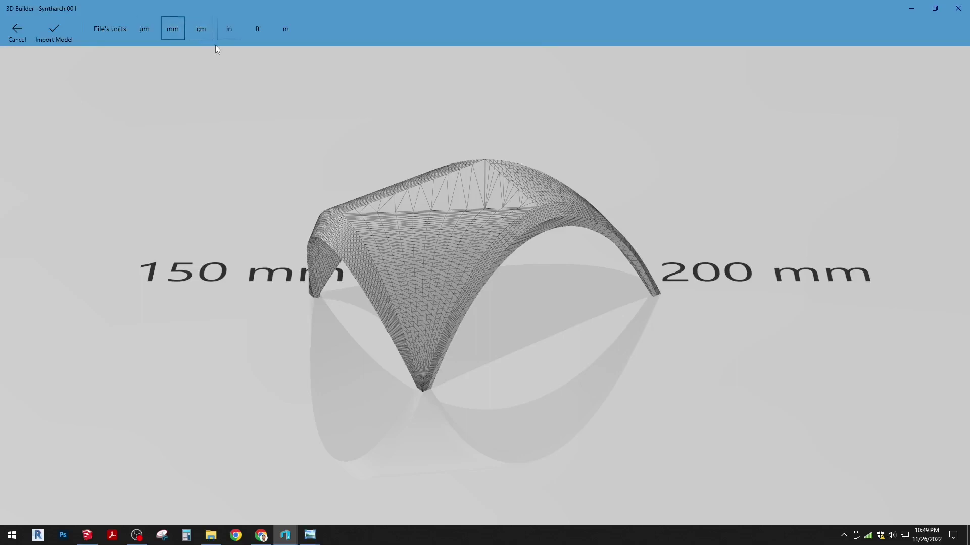
click(203, 32)
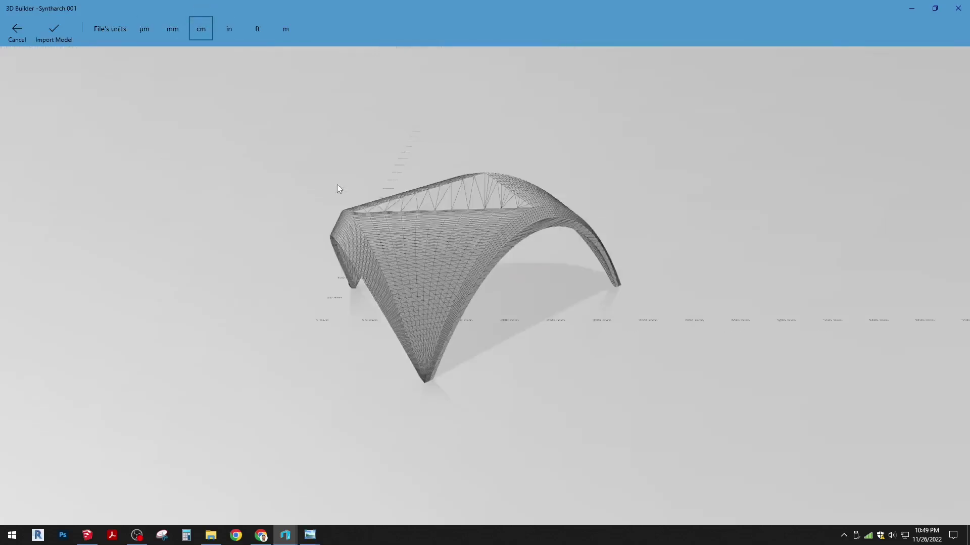
drag(424, 374, 529, 350)
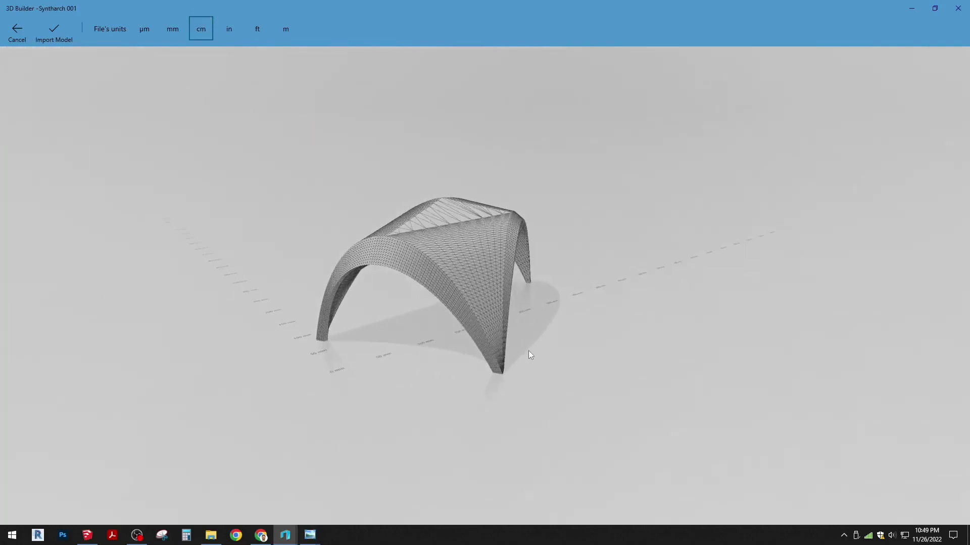
click(55, 34)
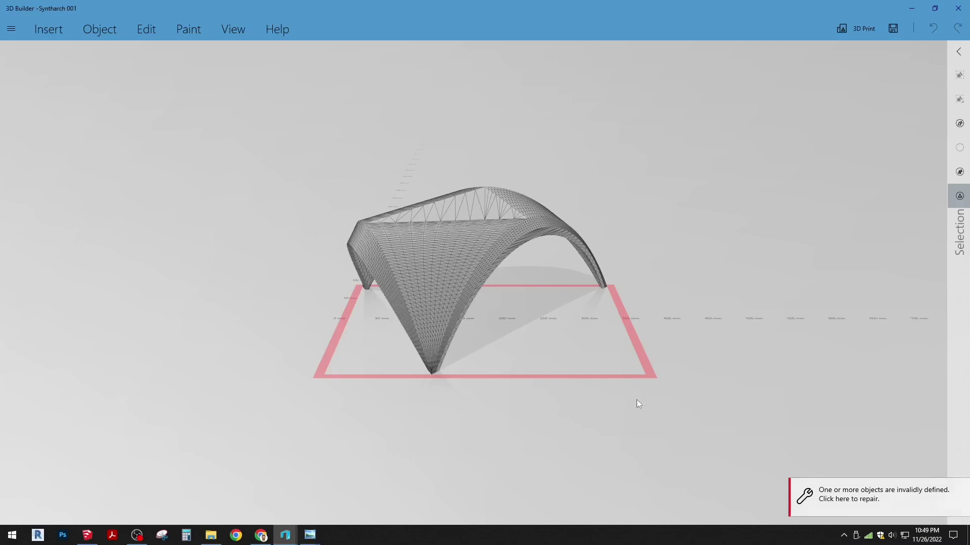
click(890, 499)
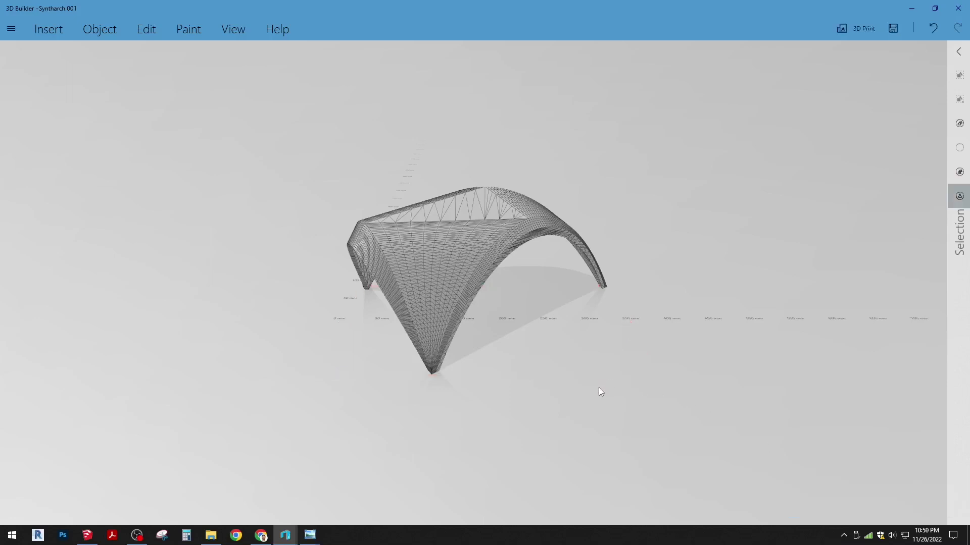
drag(510, 384, 589, 373)
drag(421, 367, 470, 287)
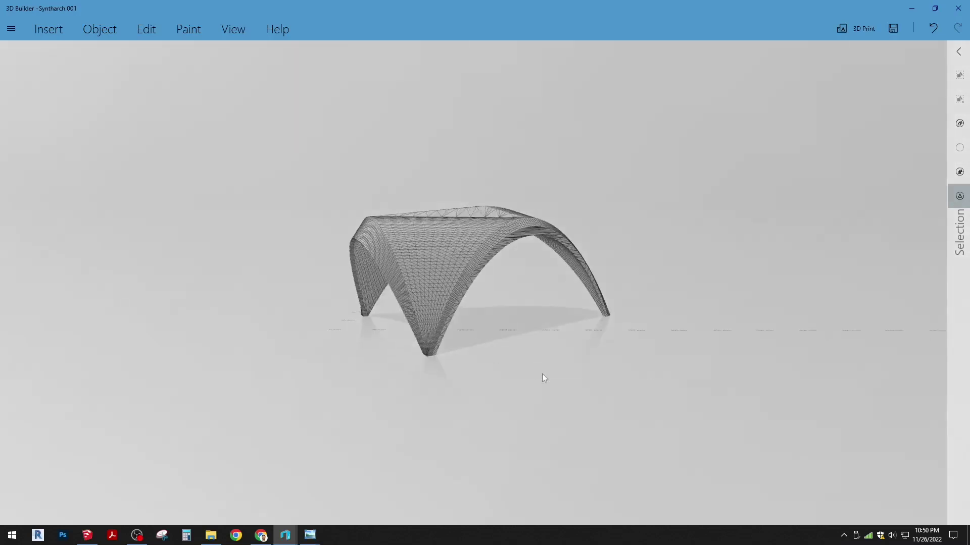
drag(543, 375, 650, 375)
click(485, 297)
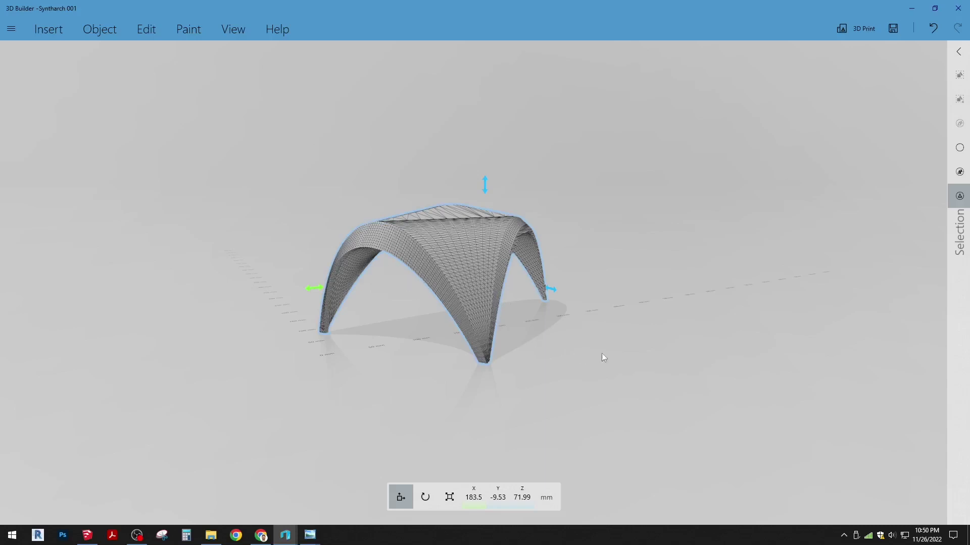
drag(561, 408, 263, 410)
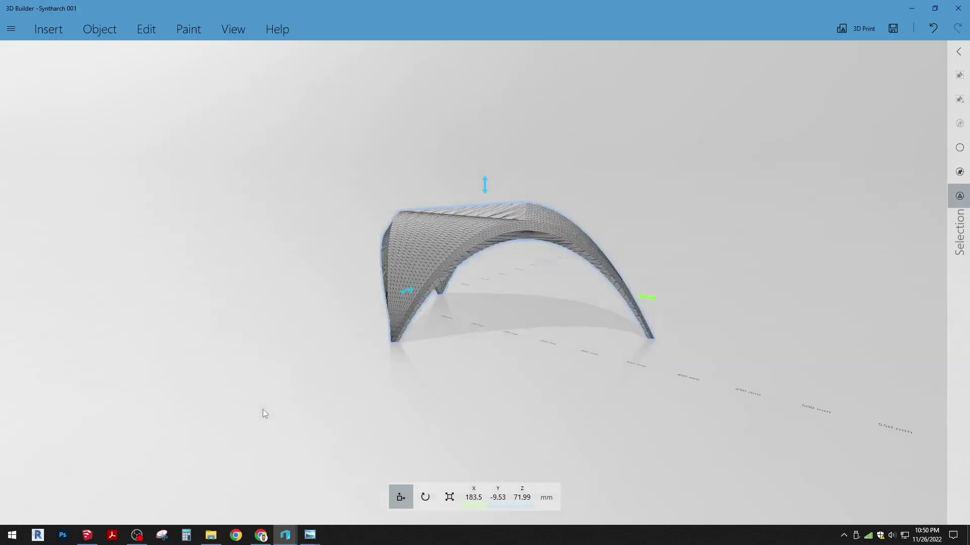
Bring the Discord chat forward and briefly enlarge the uploaded pavilion render.
click(260, 535)
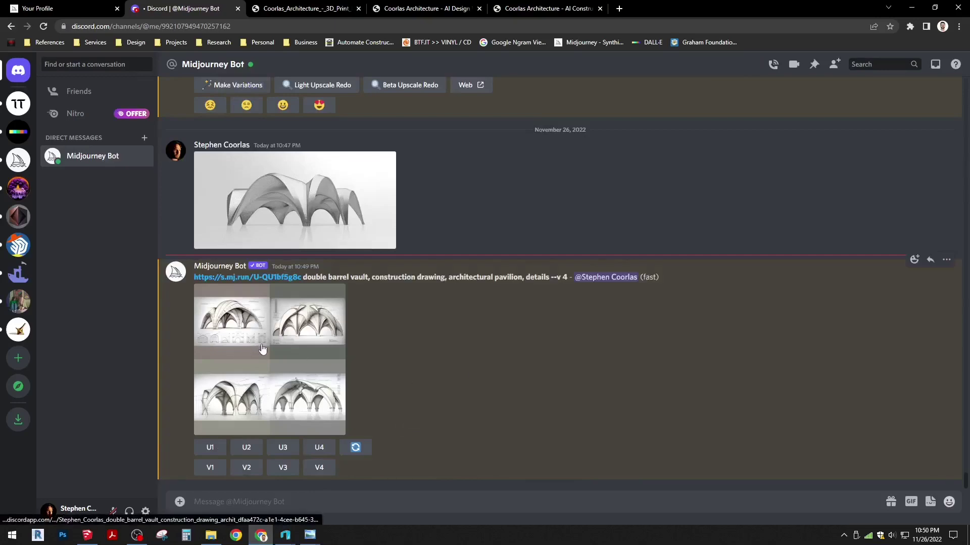
click(298, 193)
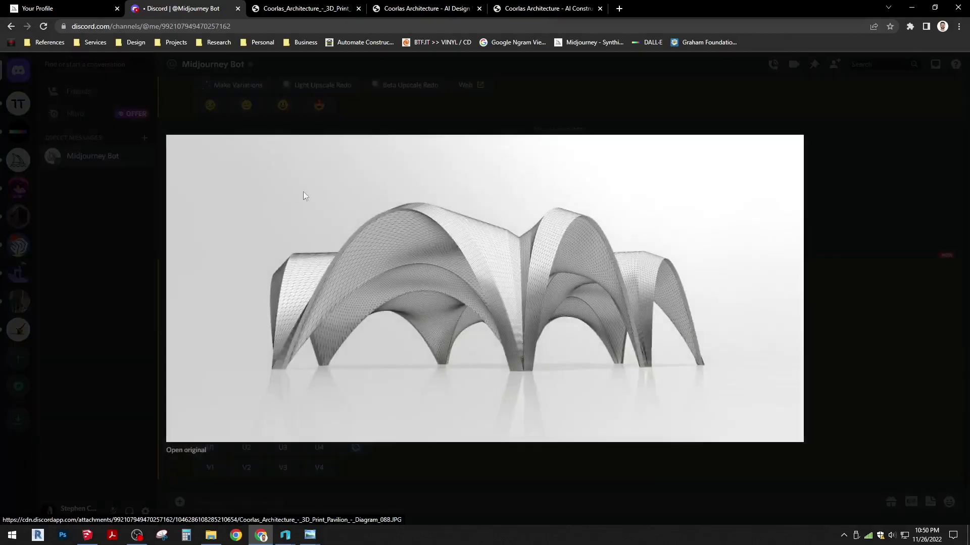
click(890, 338)
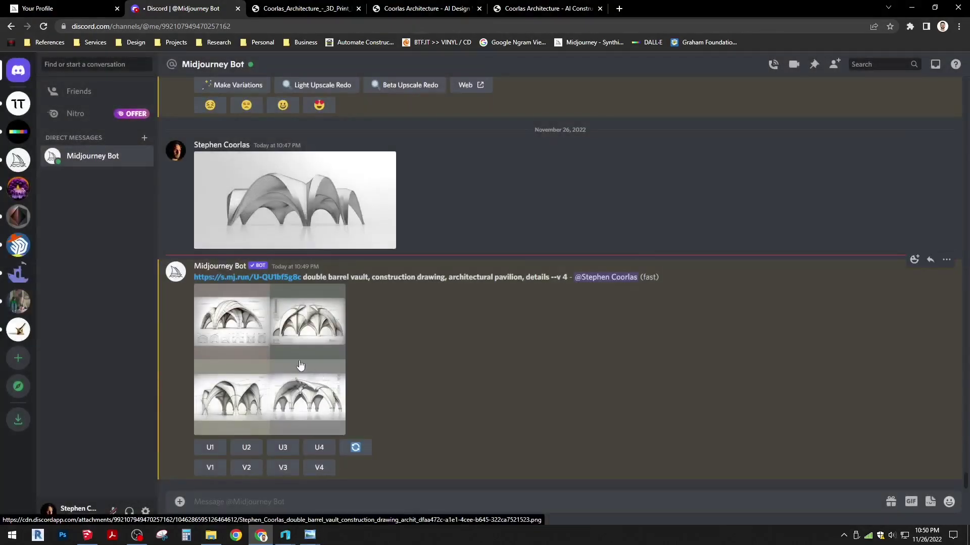
Open the bot's four-image vault grid at full size in a new tab, then close the preview.
click(292, 343)
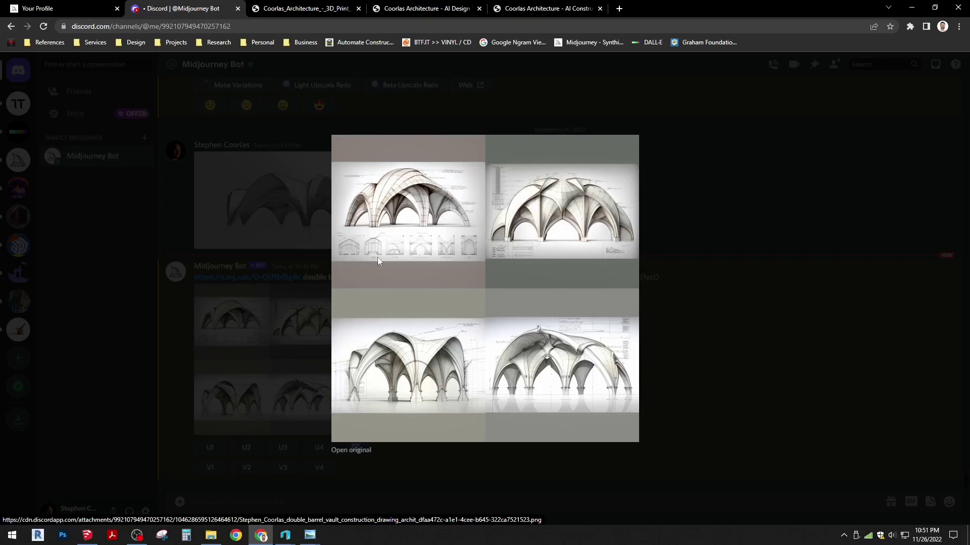
click(359, 451)
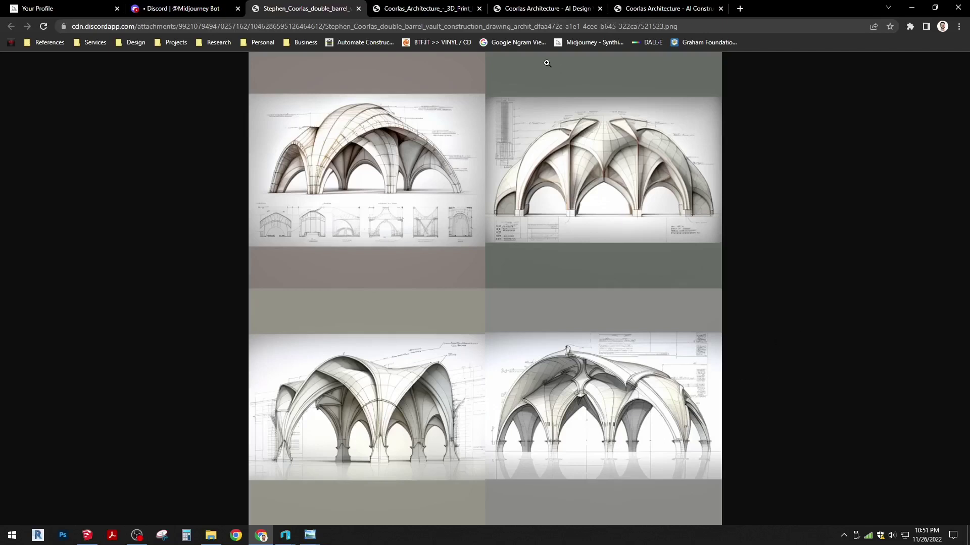
click(181, 8)
click(743, 389)
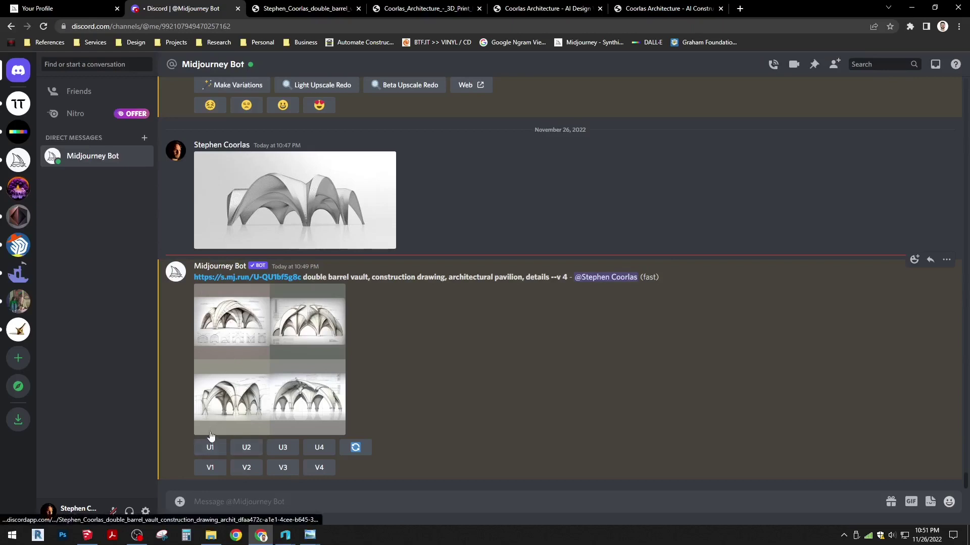
Request variations of images 1 and 3 and an upscale of image 1 (V1, V3, U1).
click(208, 467)
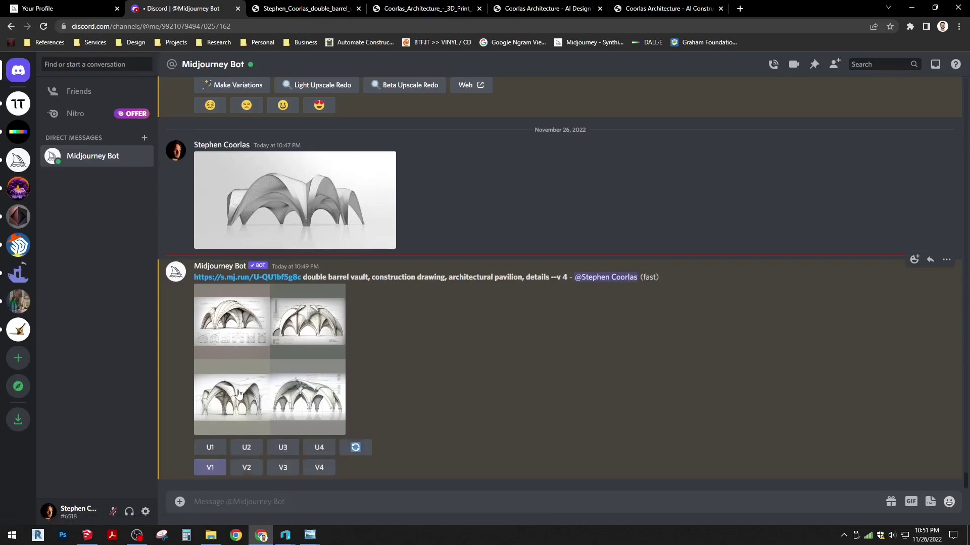
click(283, 426)
click(215, 361)
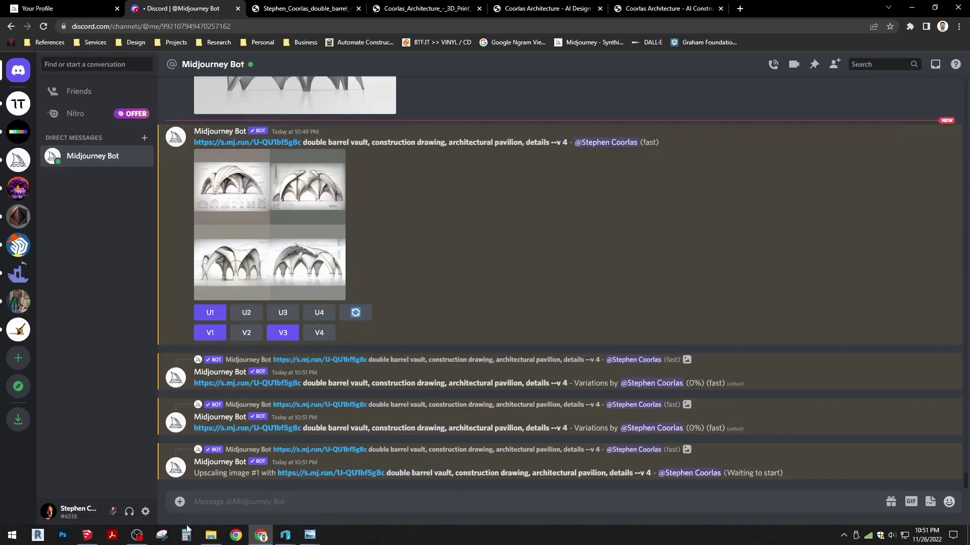
Orbit the vault model in SketchUp, then view the pavilion variations animation tab in Chrome.
click(88, 539)
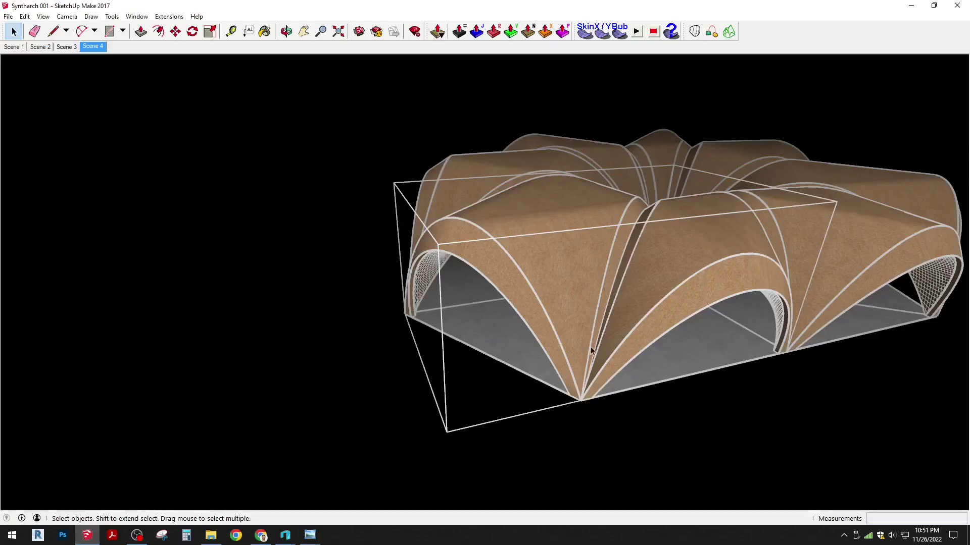
drag(773, 371, 626, 359)
click(261, 535)
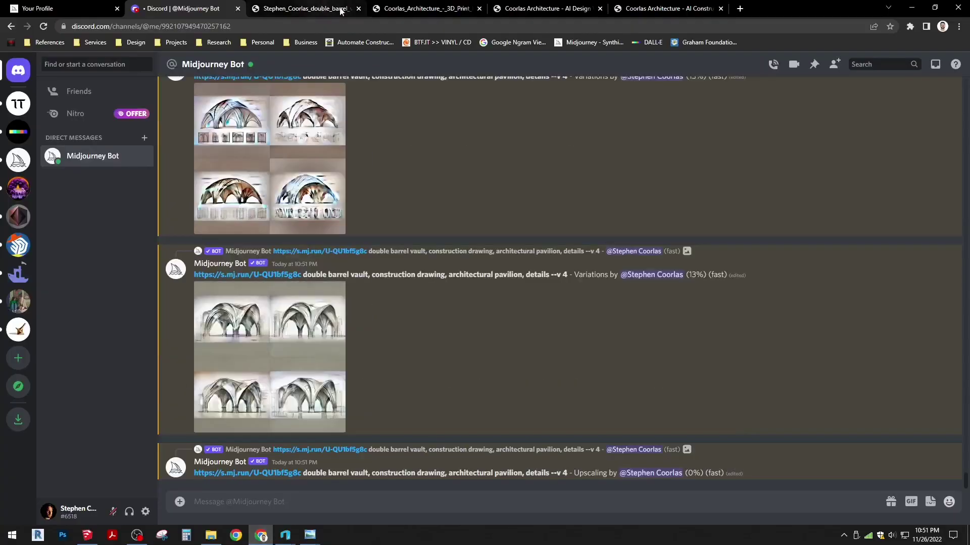
click(544, 9)
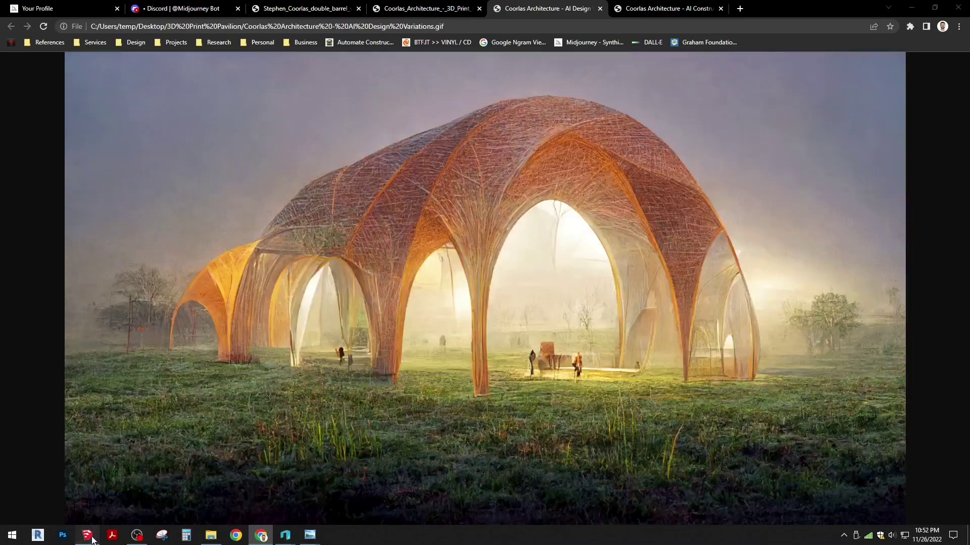
Orbit the vault pavilion model in SketchUp, then return to the Discord Midjourney chat.
key(alt+Tab)
drag(583, 365, 625, 340)
drag(272, 313, 786, 360)
click(260, 535)
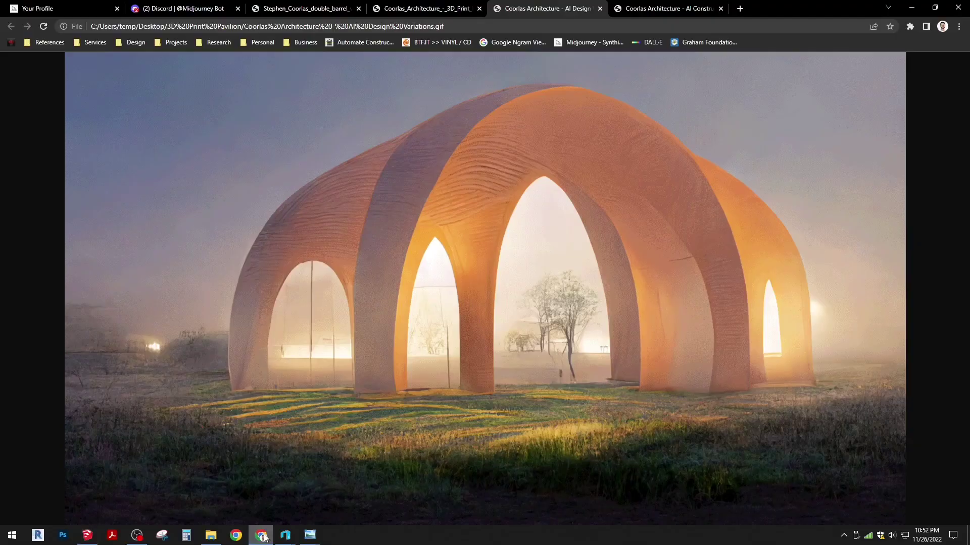
click(230, 4)
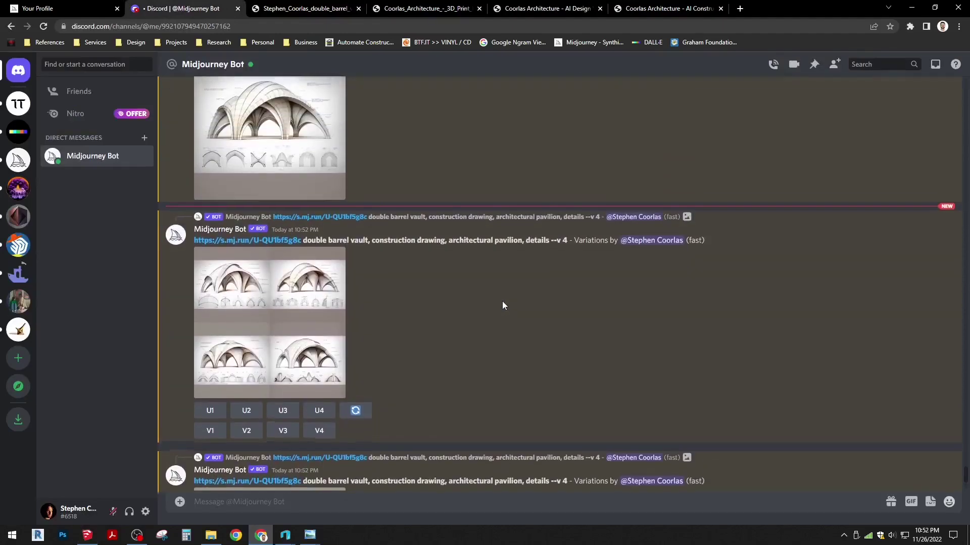
Open the upscaled vault drawing's original full-size in a new tab and zoom to full resolution.
scroll(353, 242, up, 5)
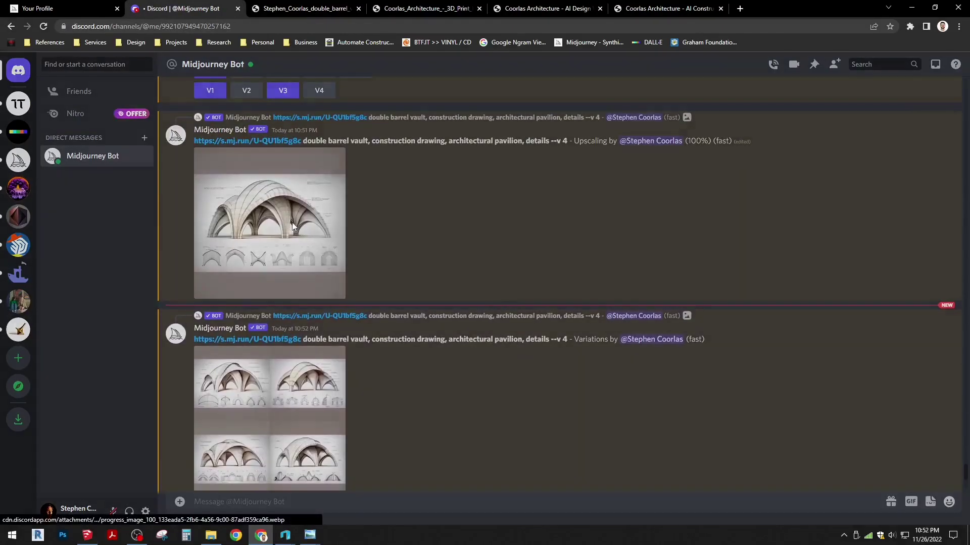
click(293, 223)
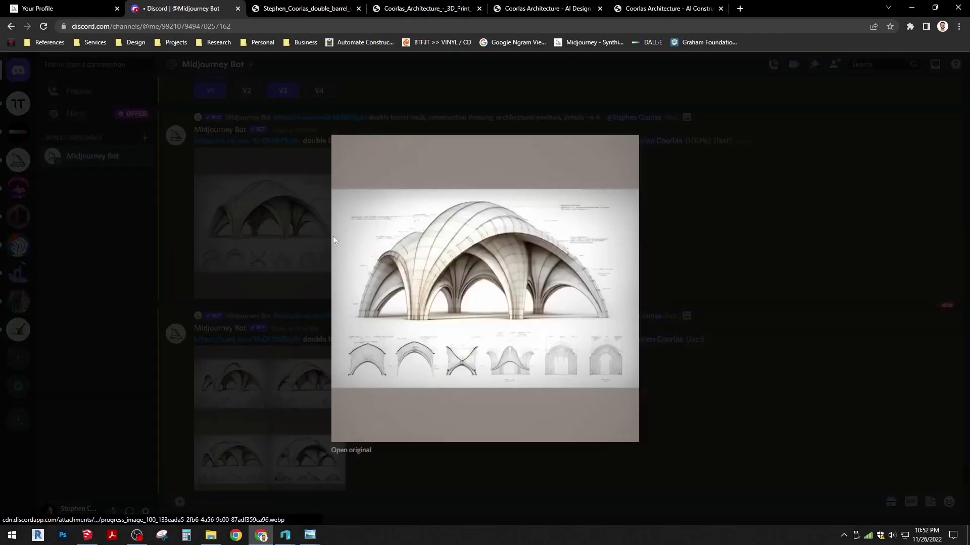
click(352, 451)
click(500, 369)
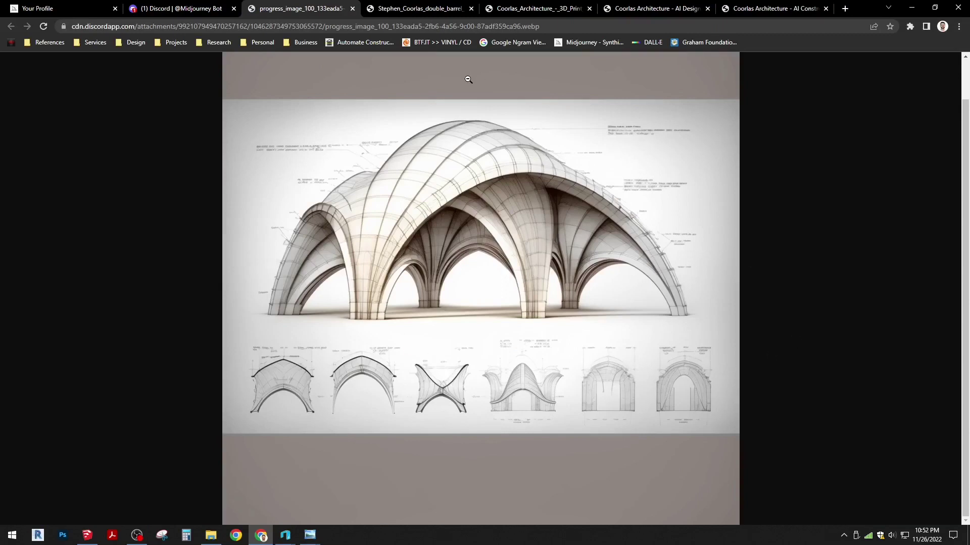
Back in Discord, open the finished upscaled drawing's original in a new tab.
click(179, 8)
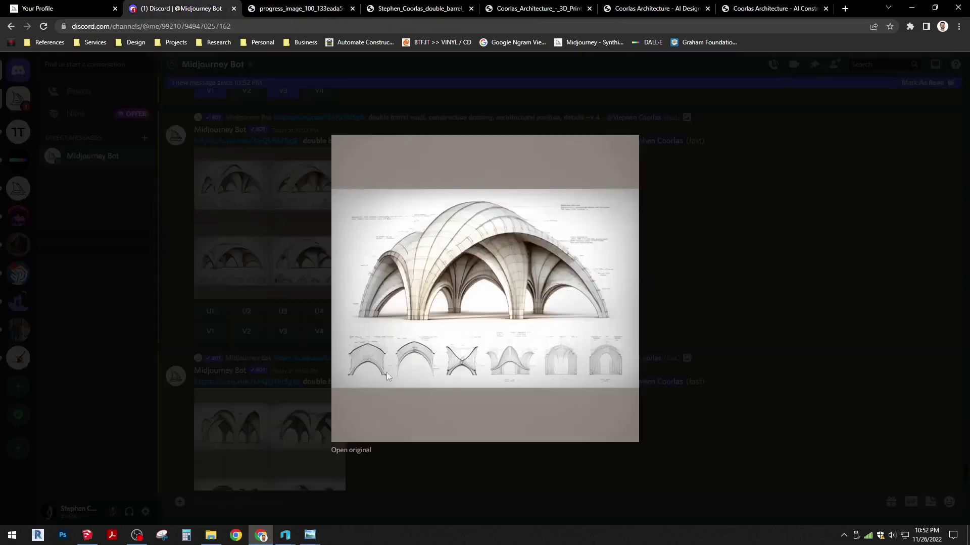
click(718, 421)
scroll(463, 421, down, 3)
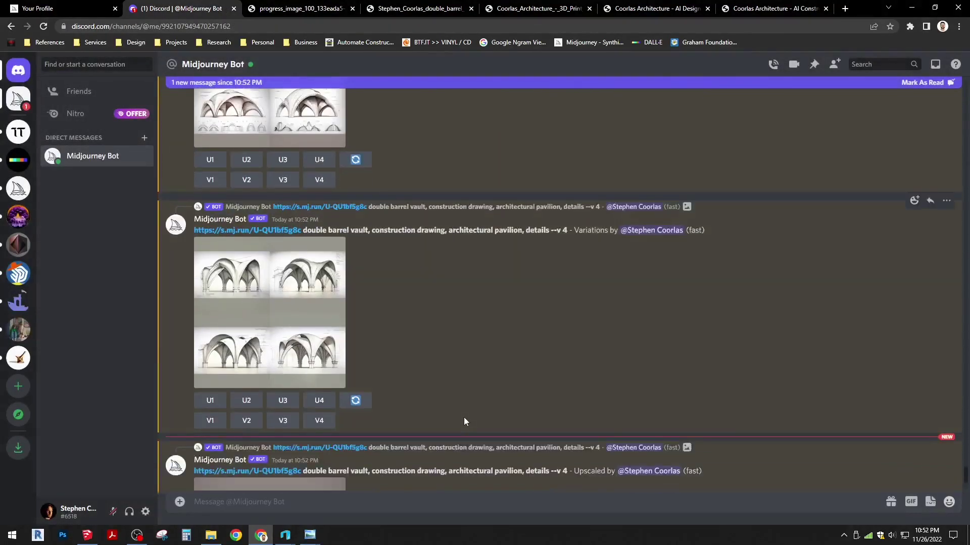
scroll(464, 422, down, 1)
scroll(422, 313, down, 1)
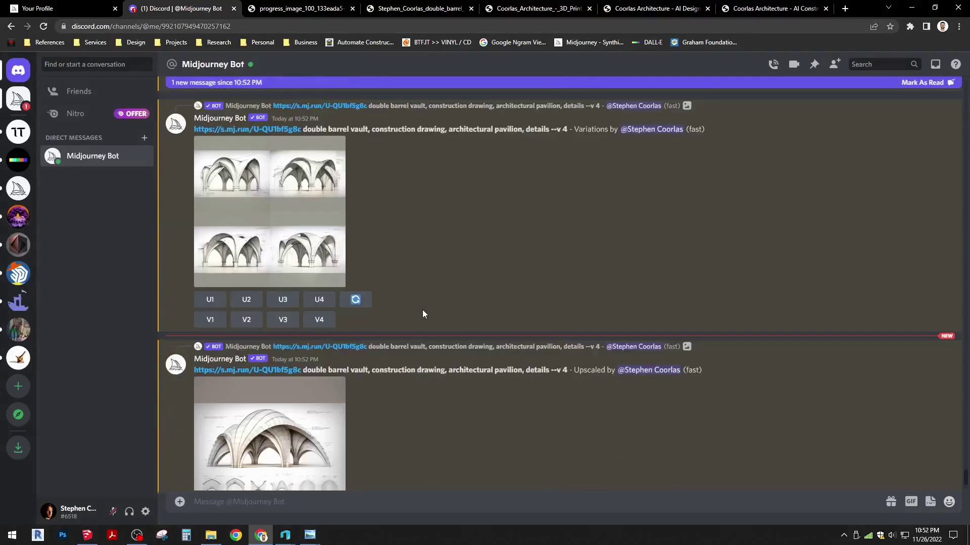
scroll(457, 224, down, 2)
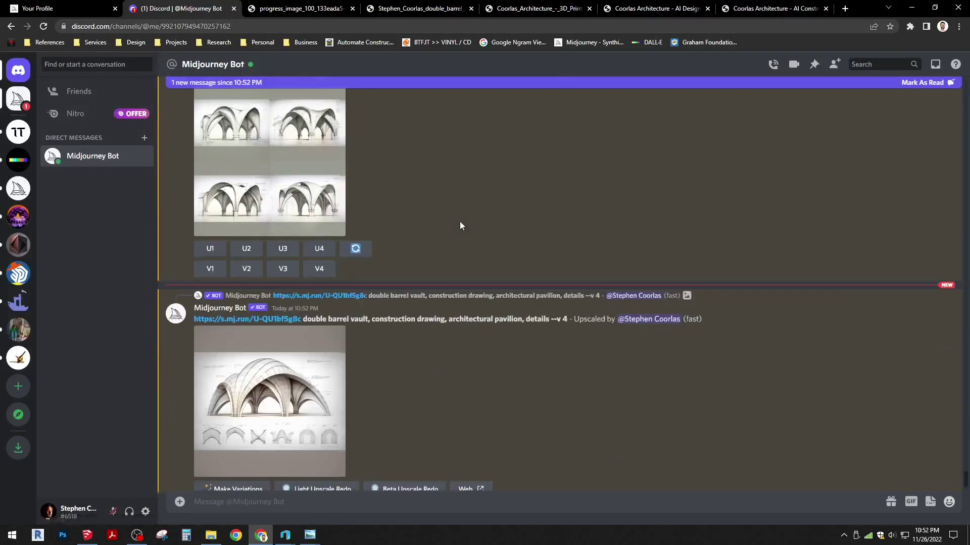
click(294, 358)
click(354, 453)
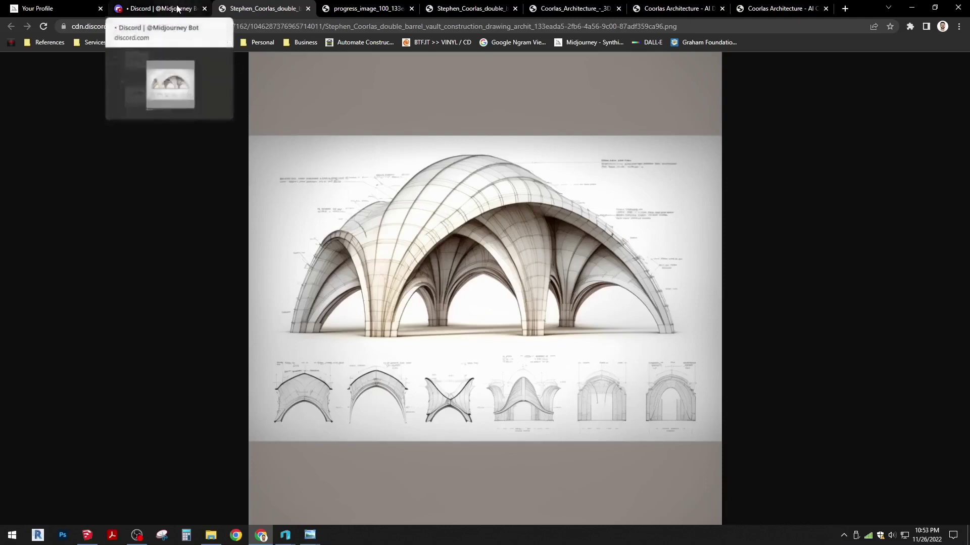
Look over the four-drawing grid tab and the 3D-print pavilion render tab.
click(191, 12)
click(459, 11)
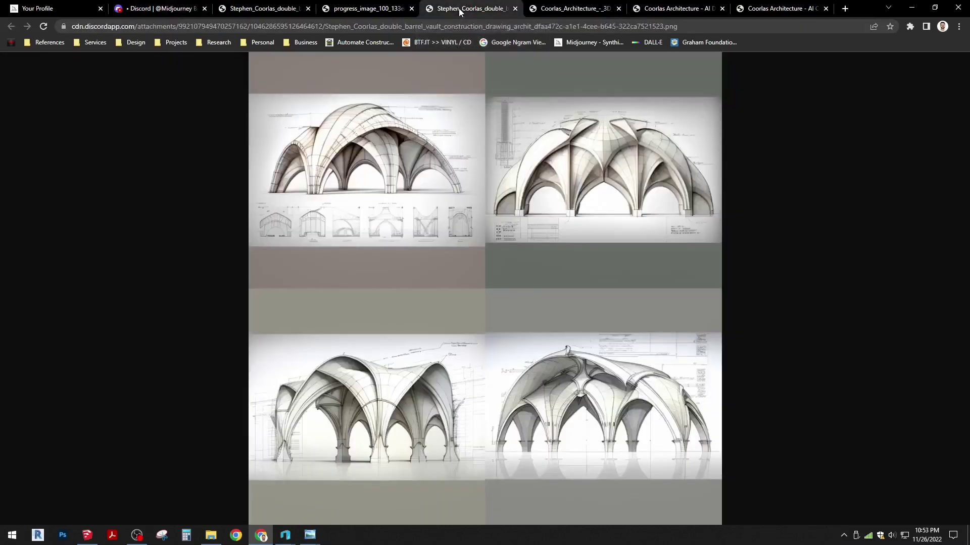
click(581, 10)
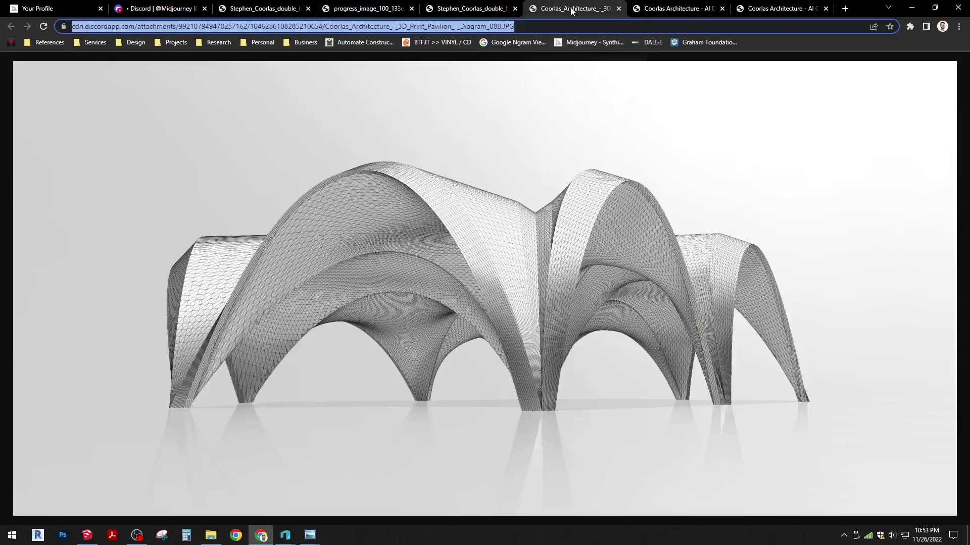
Bring the Syntharch 001 model forward in SketchUp and orbit through the arch, side and front views.
click(87, 536)
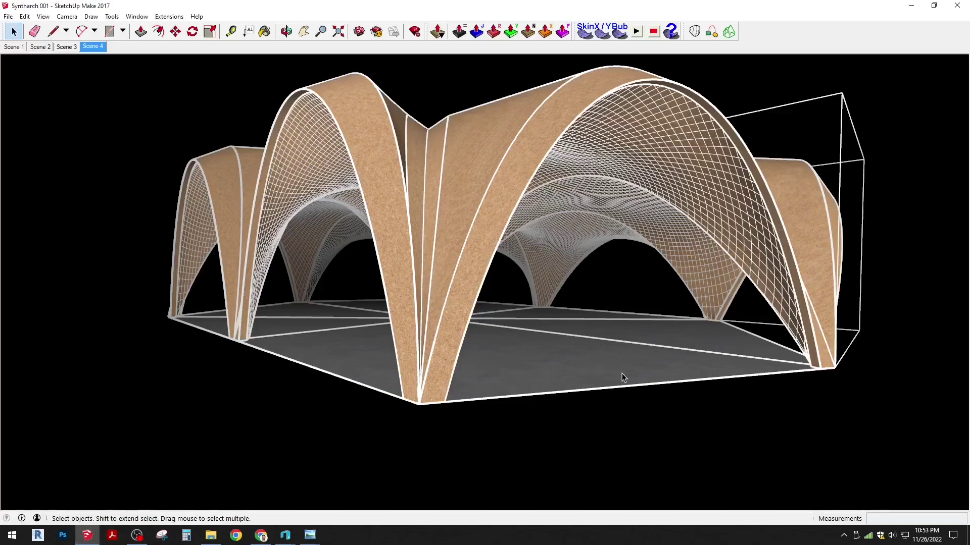
key(o)
drag(623, 373, 475, 377)
key(space)
scroll(658, 356, down, 5)
drag(658, 356, 394, 357)
key(o)
key(space)
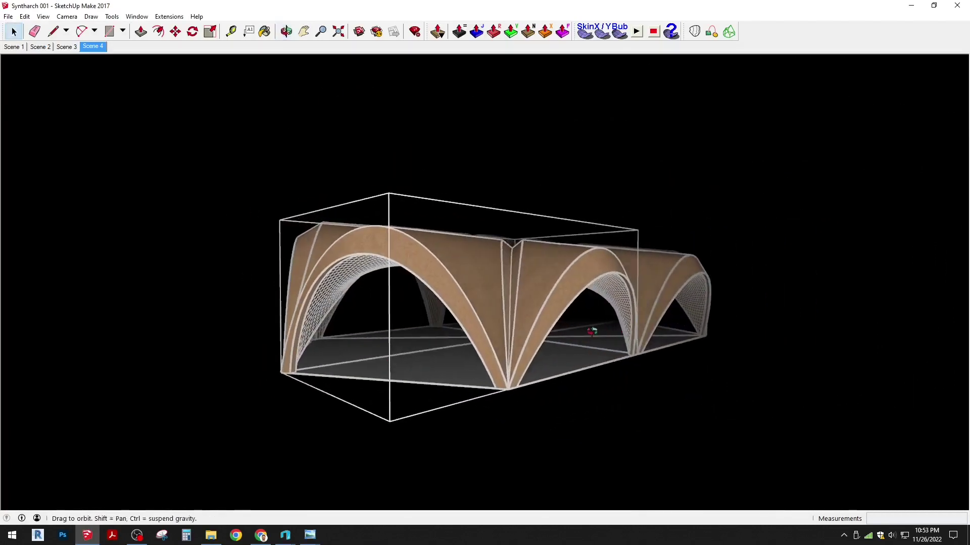
drag(584, 329, 591, 371)
Orbit to a close oblique view of the vaults, then around to their back.
key(o)
key(space)
scroll(511, 408, up, 3)
key(o)
key(space)
drag(396, 385, 519, 372)
drag(366, 360, 625, 348)
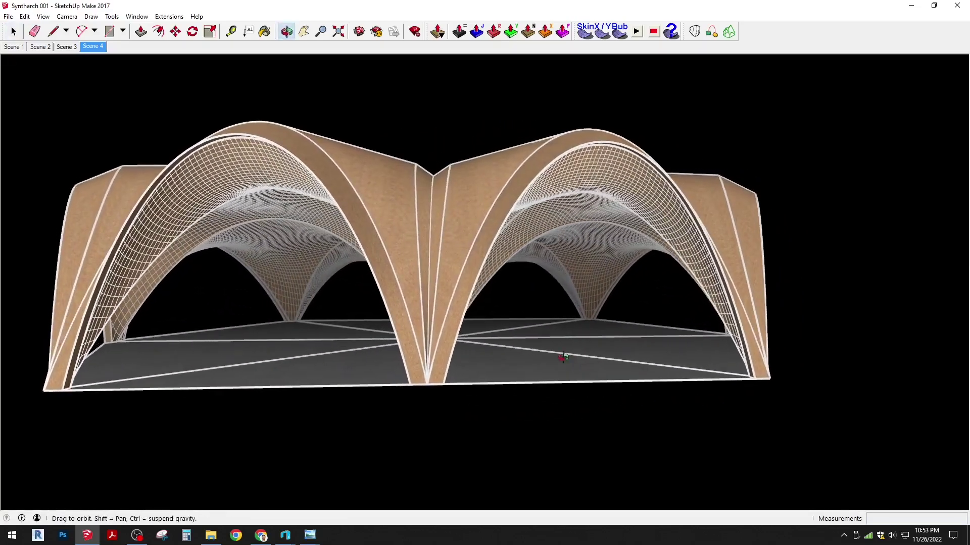
drag(548, 361, 574, 362)
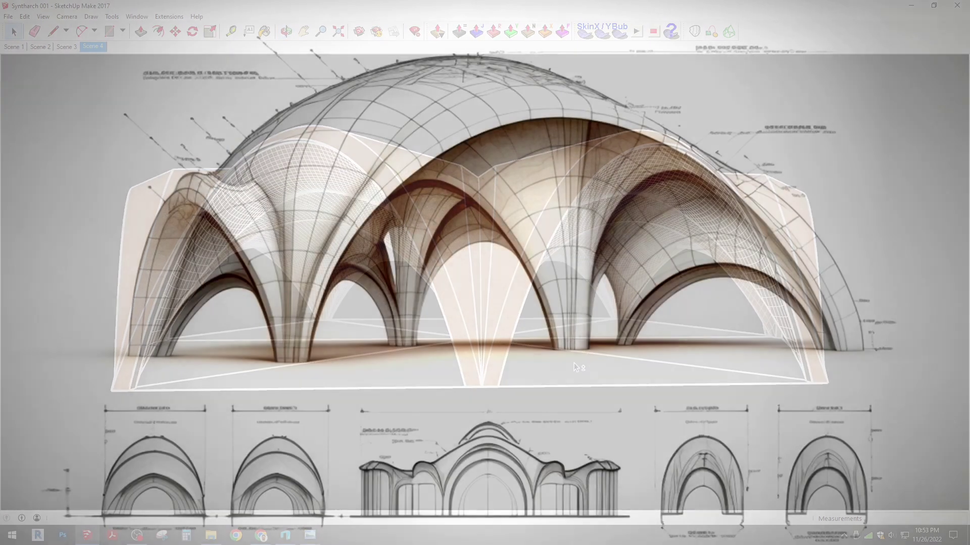